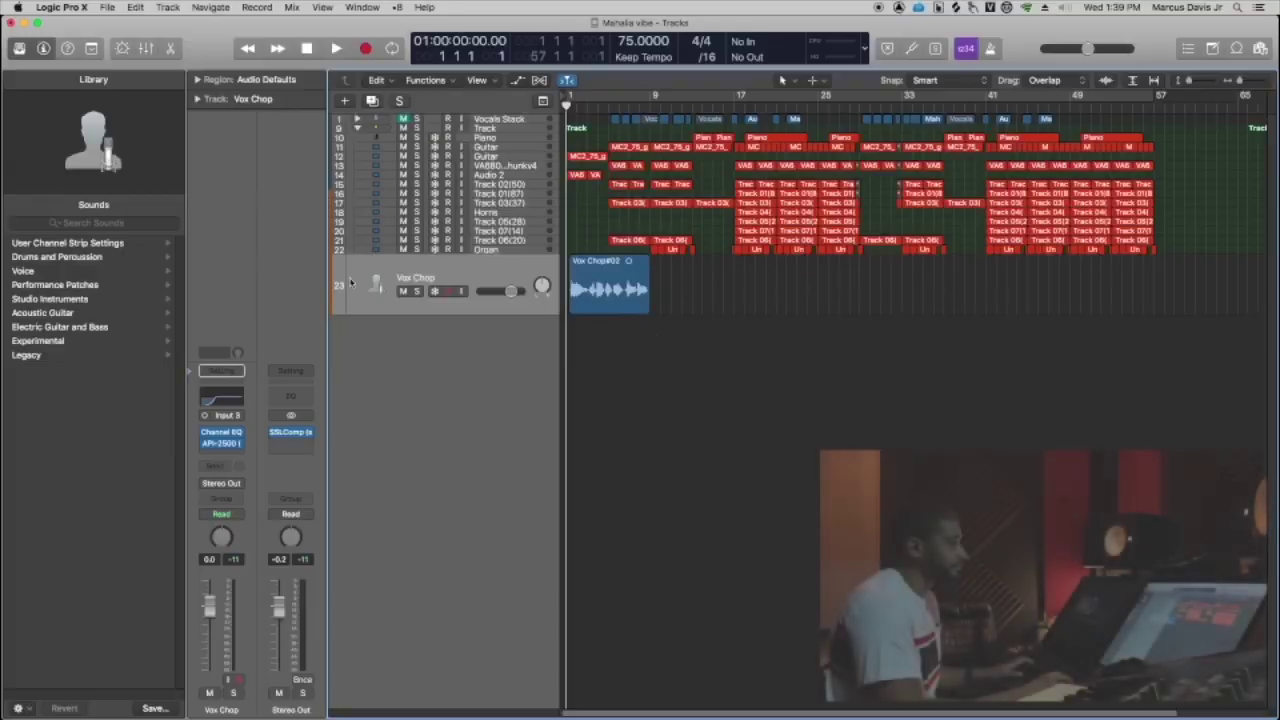
# Mute track 23, Vox Chop, and play the Mahalia vibe arrangement without it
pyautogui.click(403, 291)
pyautogui.press('space')
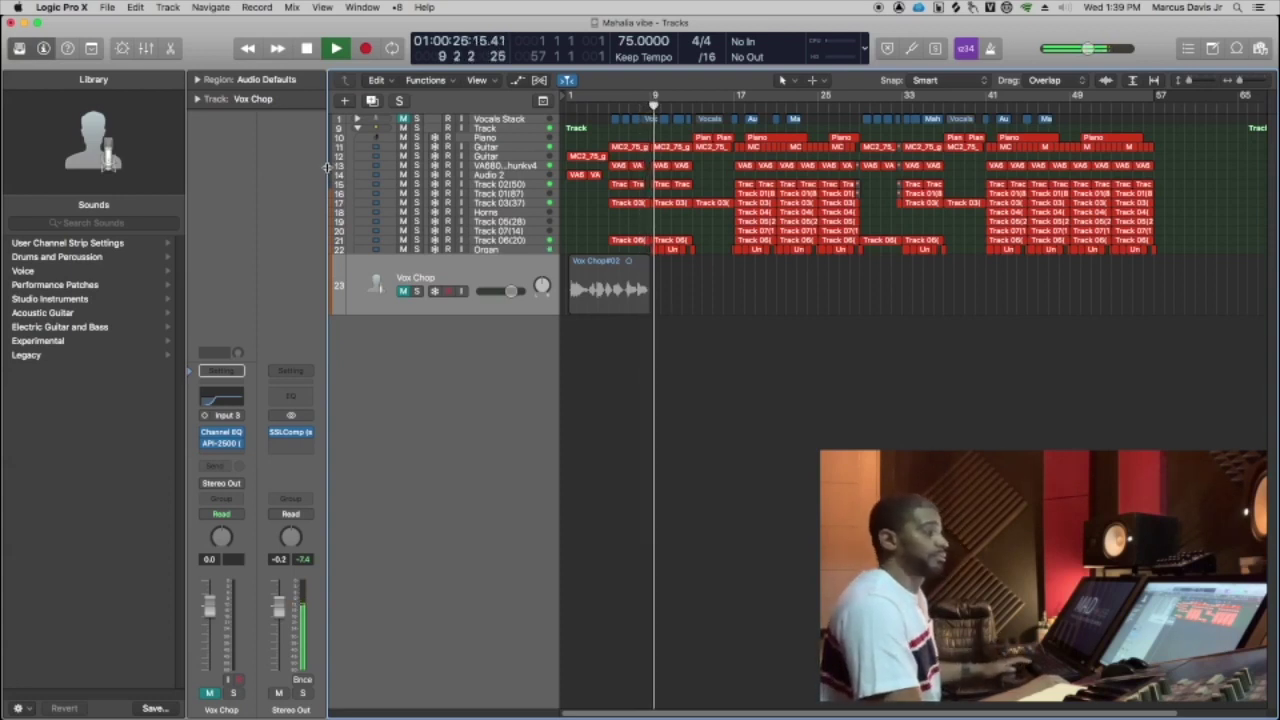
# Unmute Vox Chop and compare it soloed against the full mix, leaving it soloed
pyautogui.press('space')
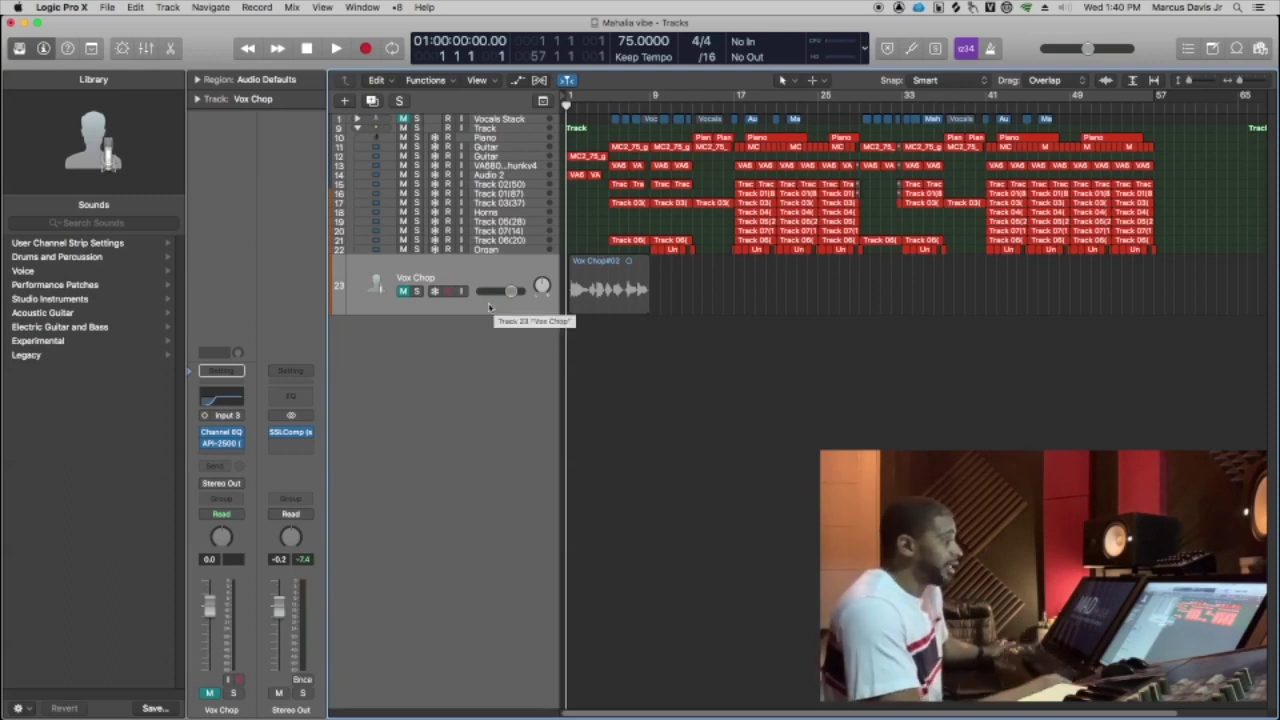
pyautogui.click(404, 292)
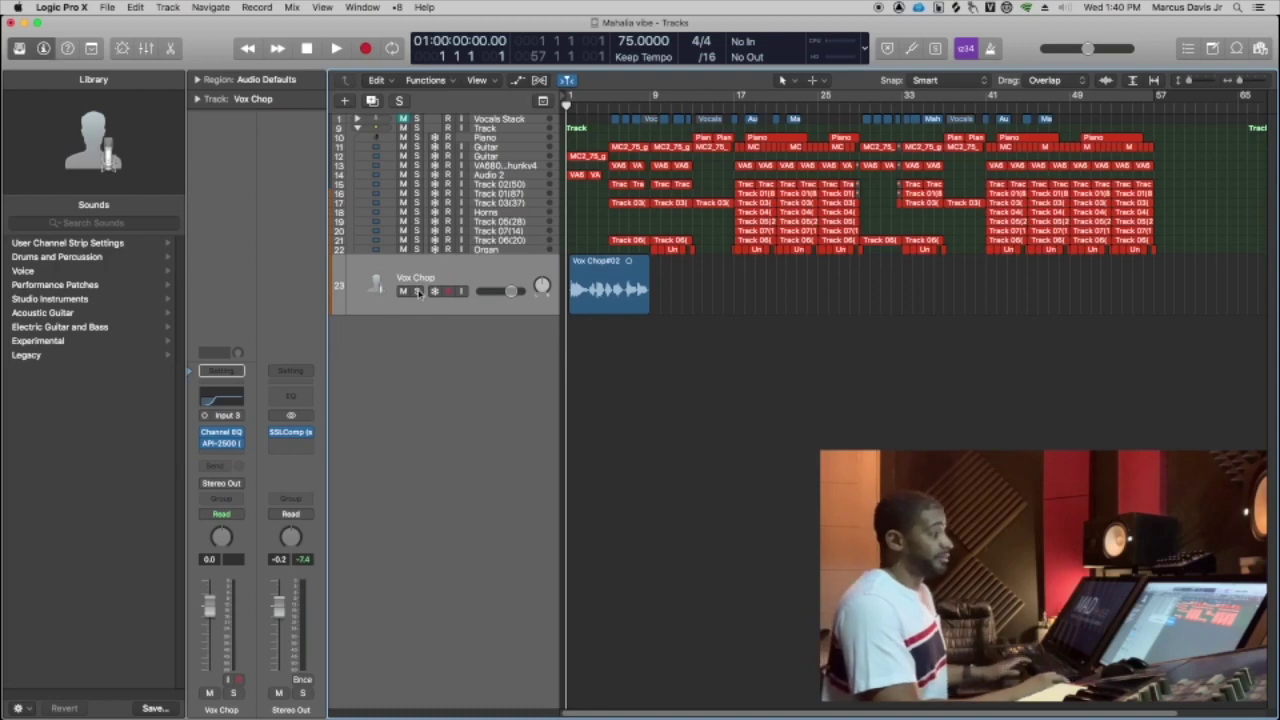
pyautogui.click(417, 291)
pyautogui.press('space')
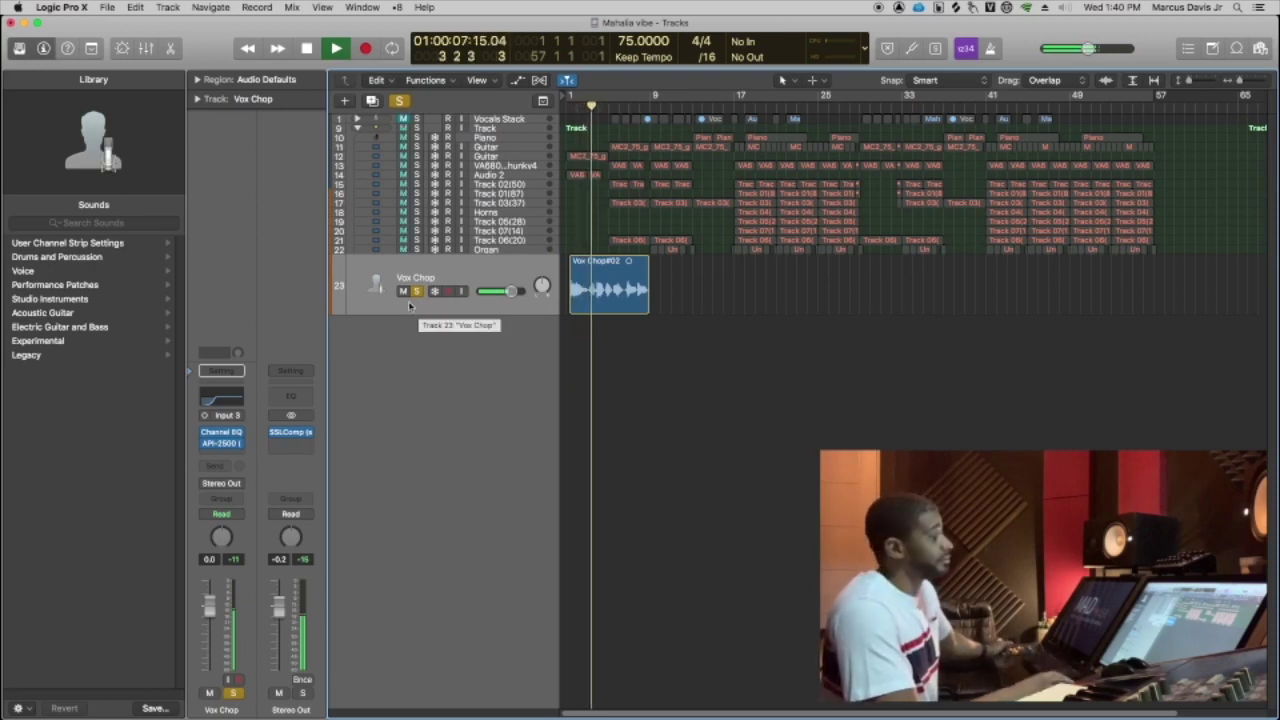
pyautogui.click(417, 292)
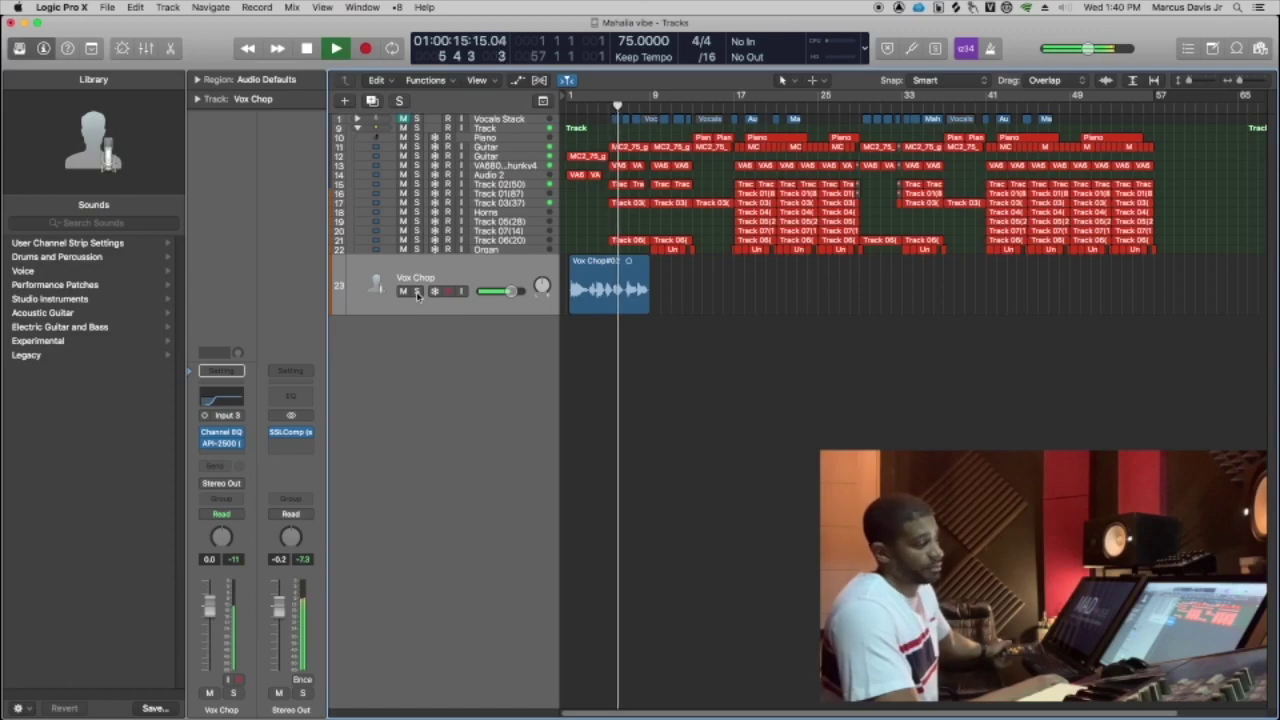
pyautogui.click(417, 291)
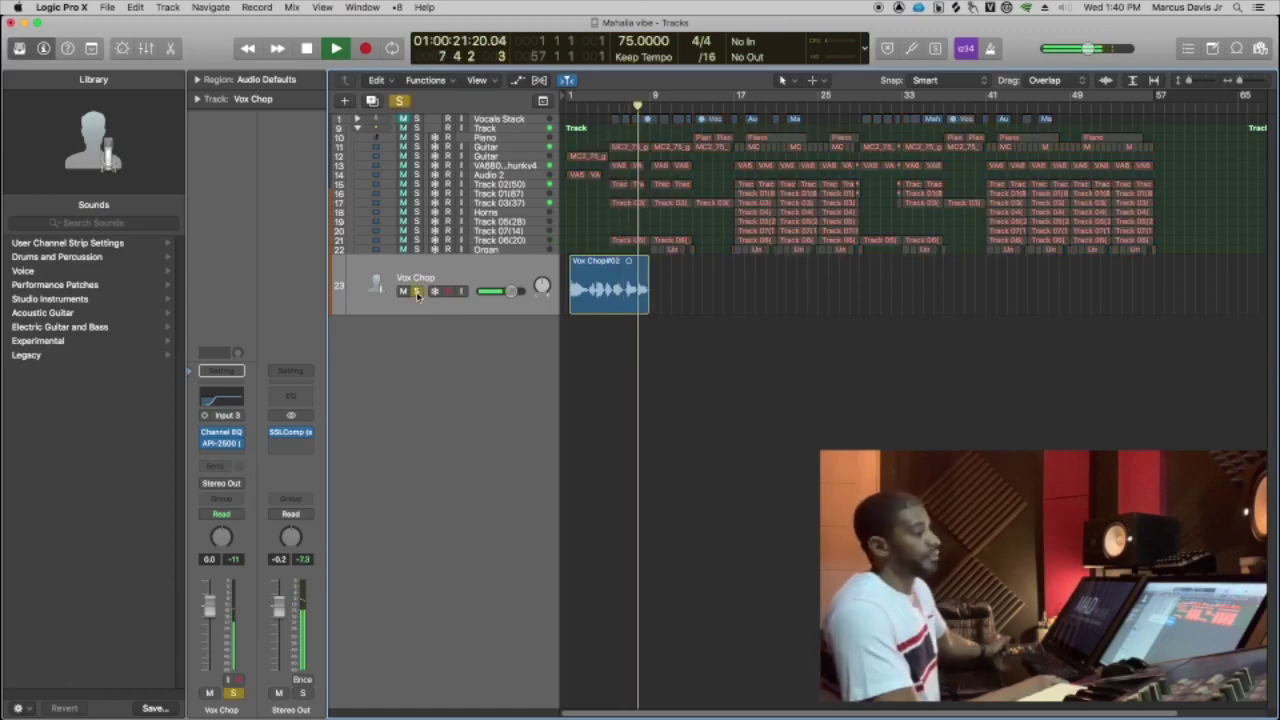
pyautogui.press('space')
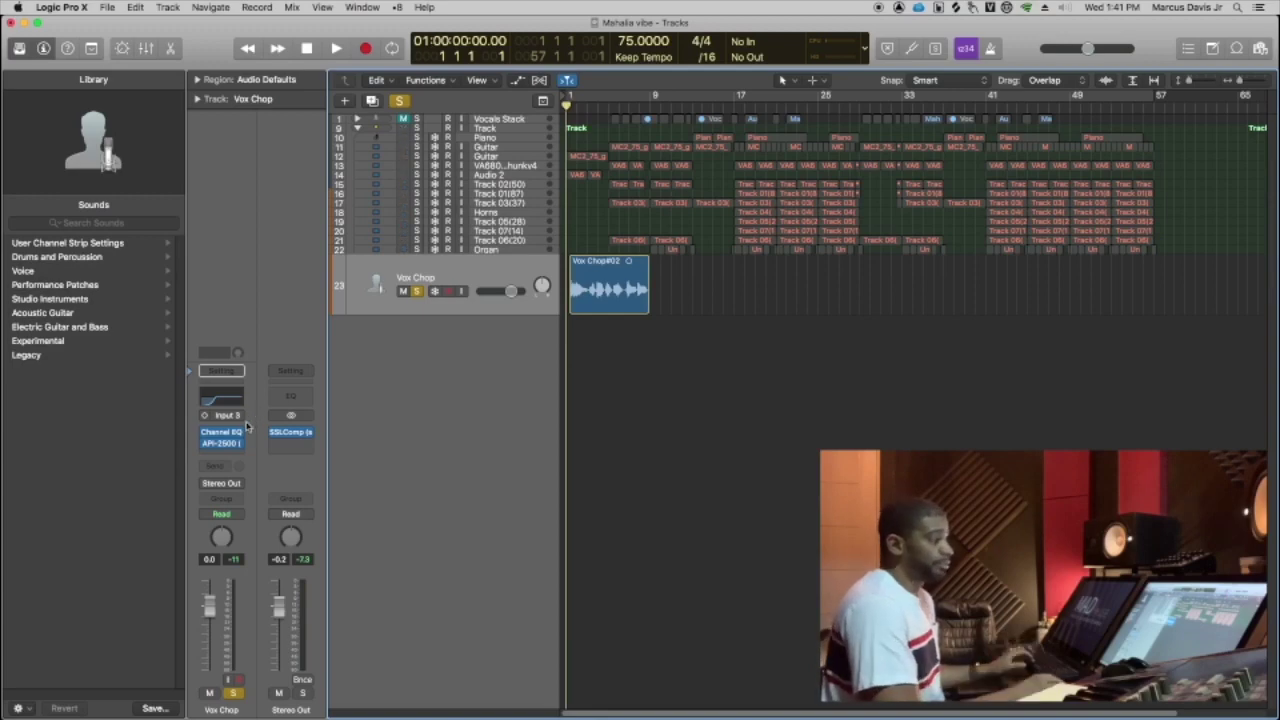
# Inspect Vox Chop's Channel EQ and API-2500 Lead Vox compressor settings without changing them
pyautogui.click(222, 436)
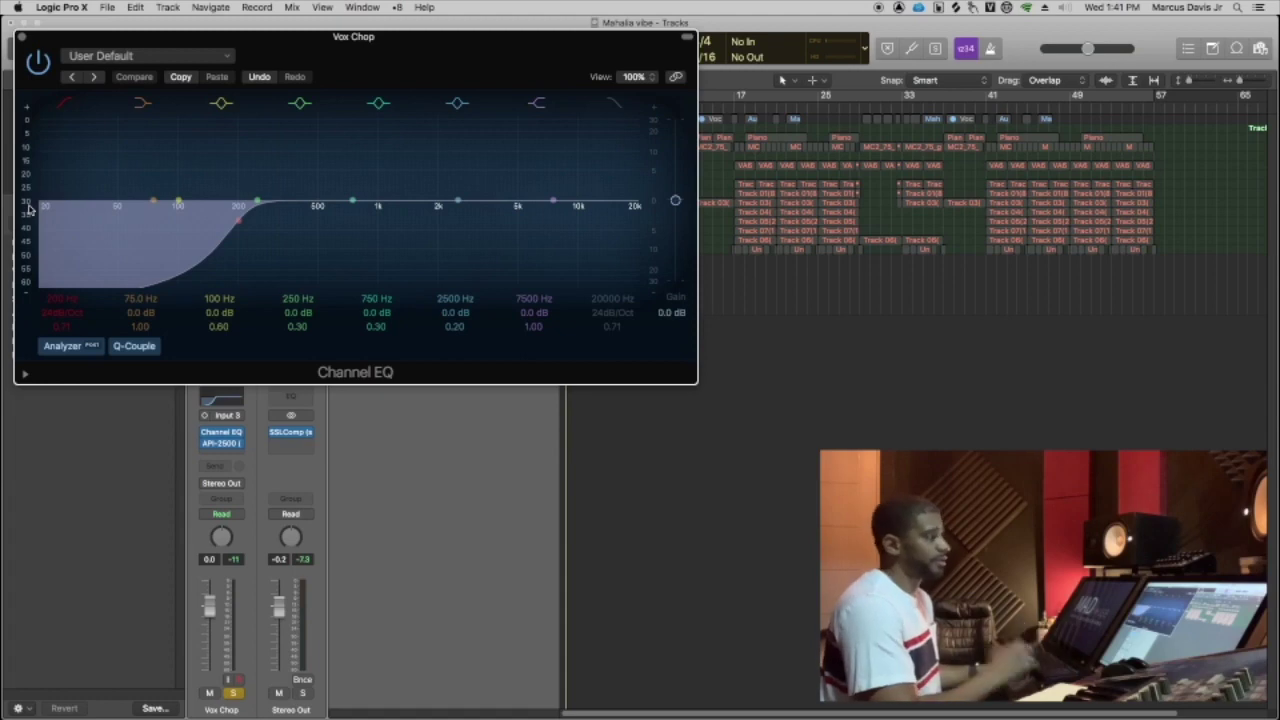
pyautogui.click(23, 40)
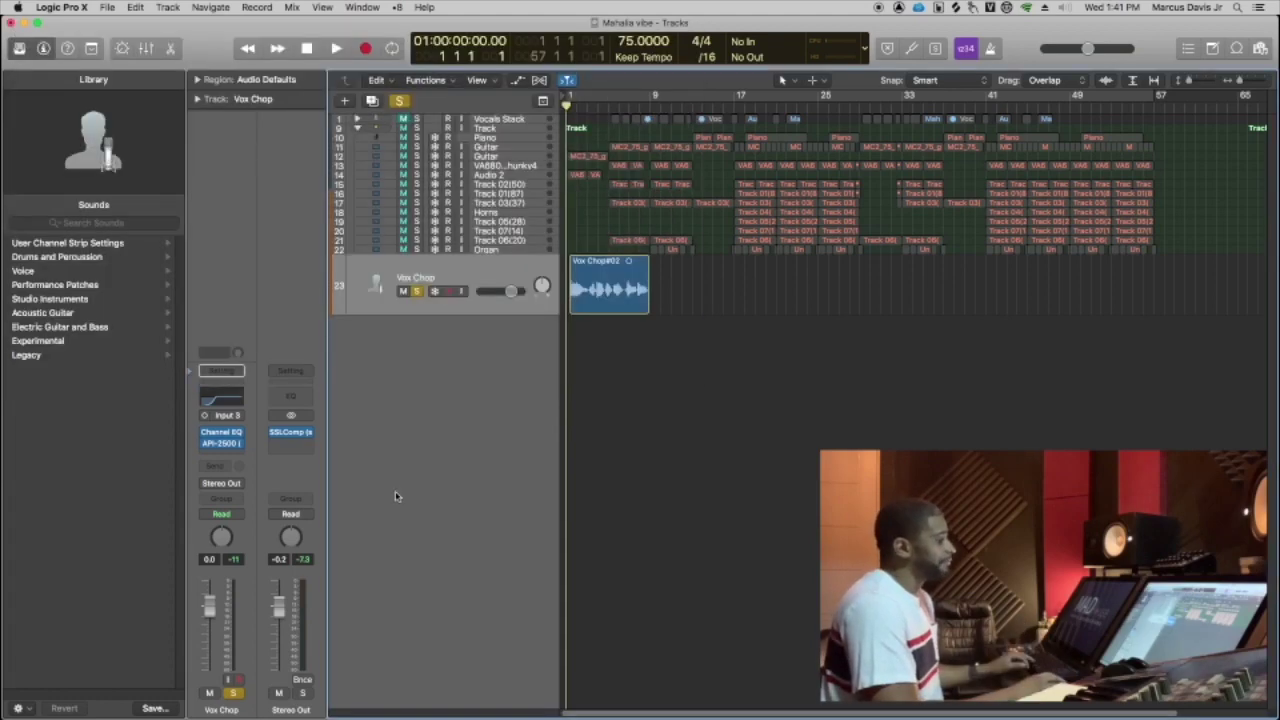
pyautogui.click(226, 446)
pyautogui.moveTo(300, 40); pyautogui.dragTo(427, 103)
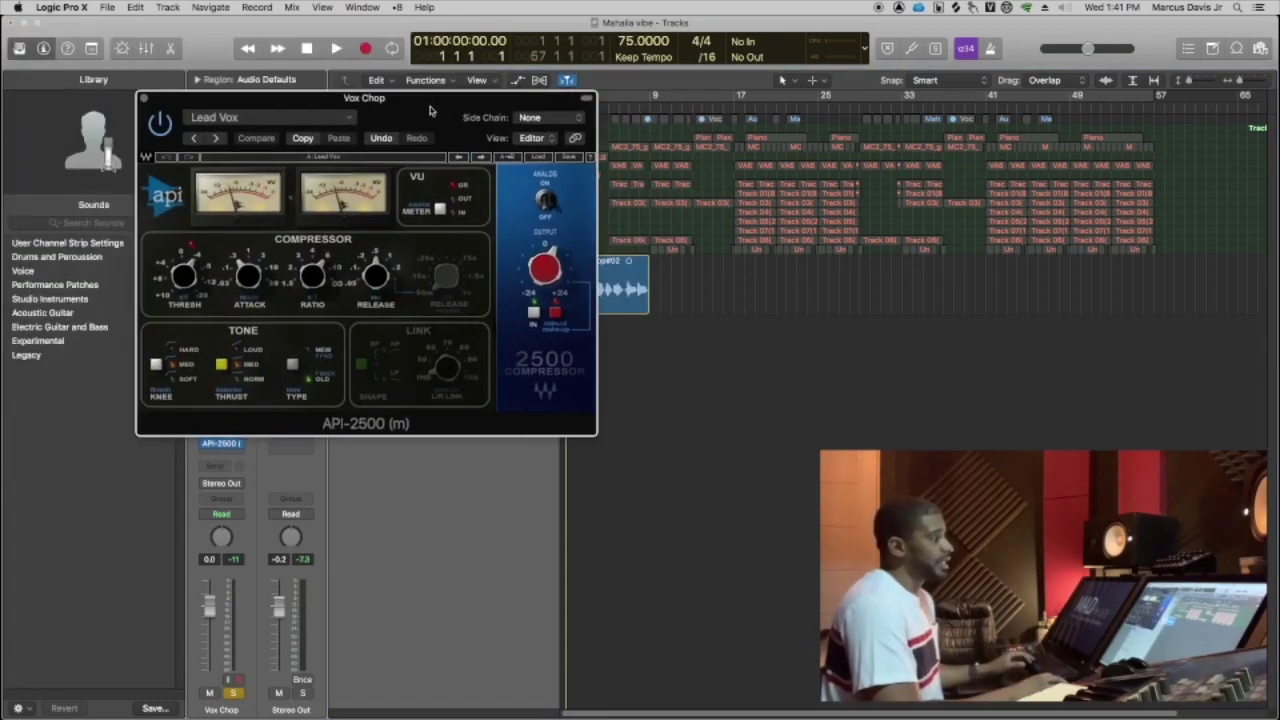
pyautogui.click(542, 159)
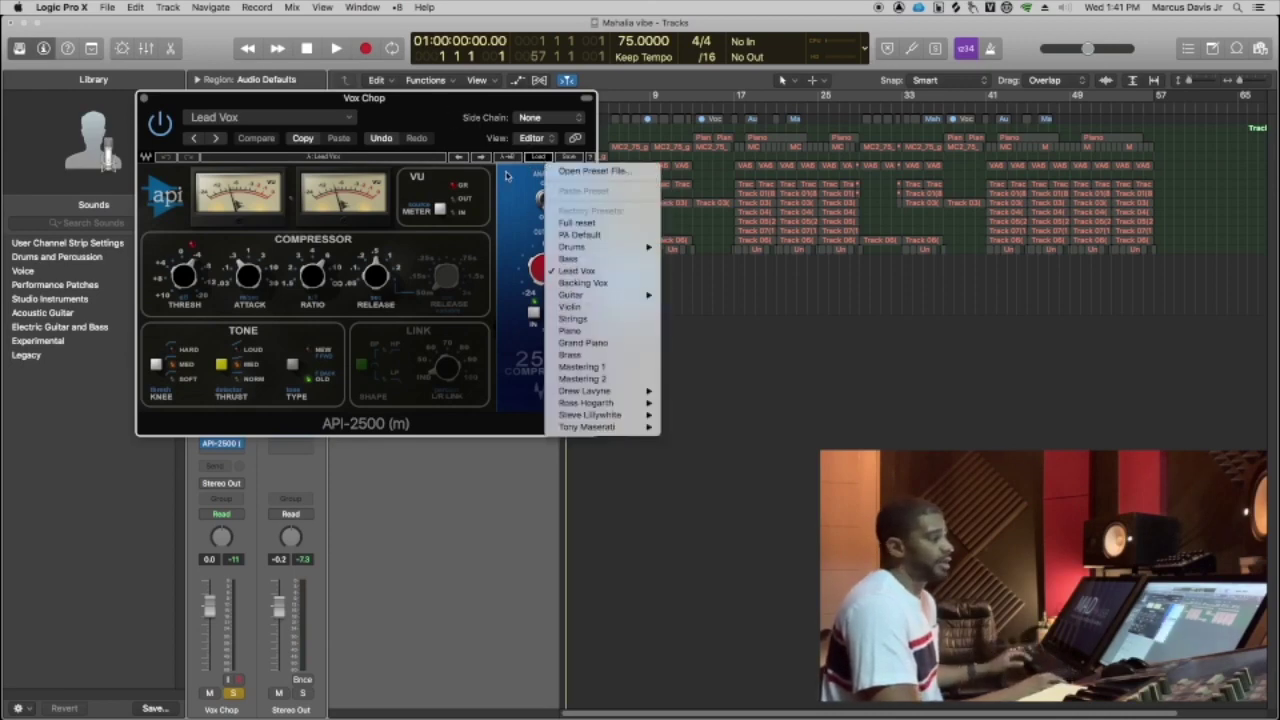
pyautogui.click(441, 114)
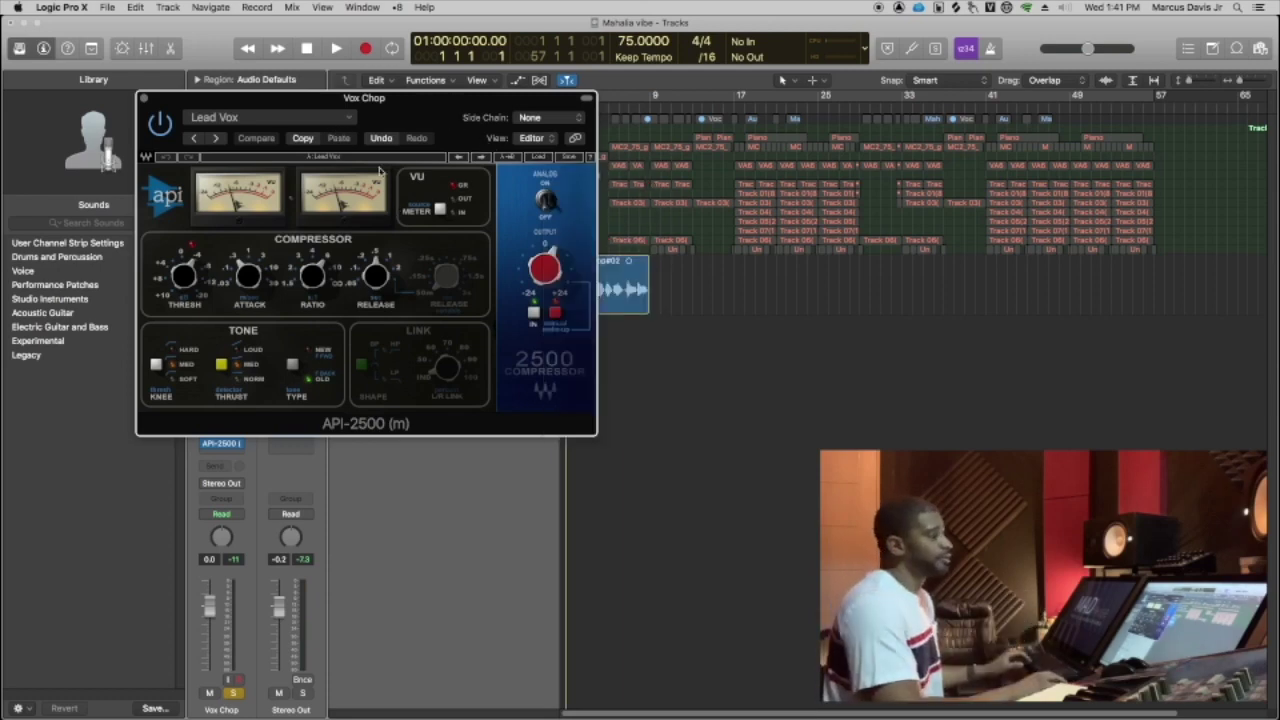
pyautogui.press('super+w')
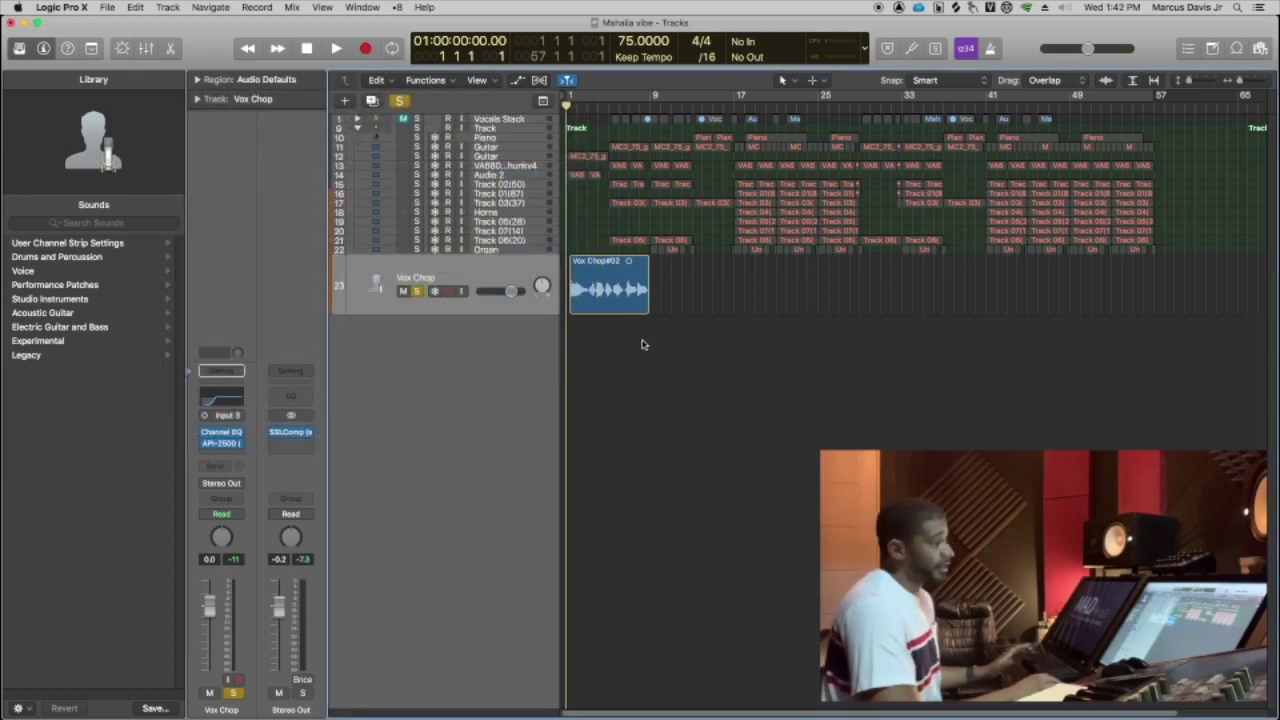
# Insert a mono Pitch Correction on Vox Chop, set to major scale with faster response
pyautogui.click(222, 455)
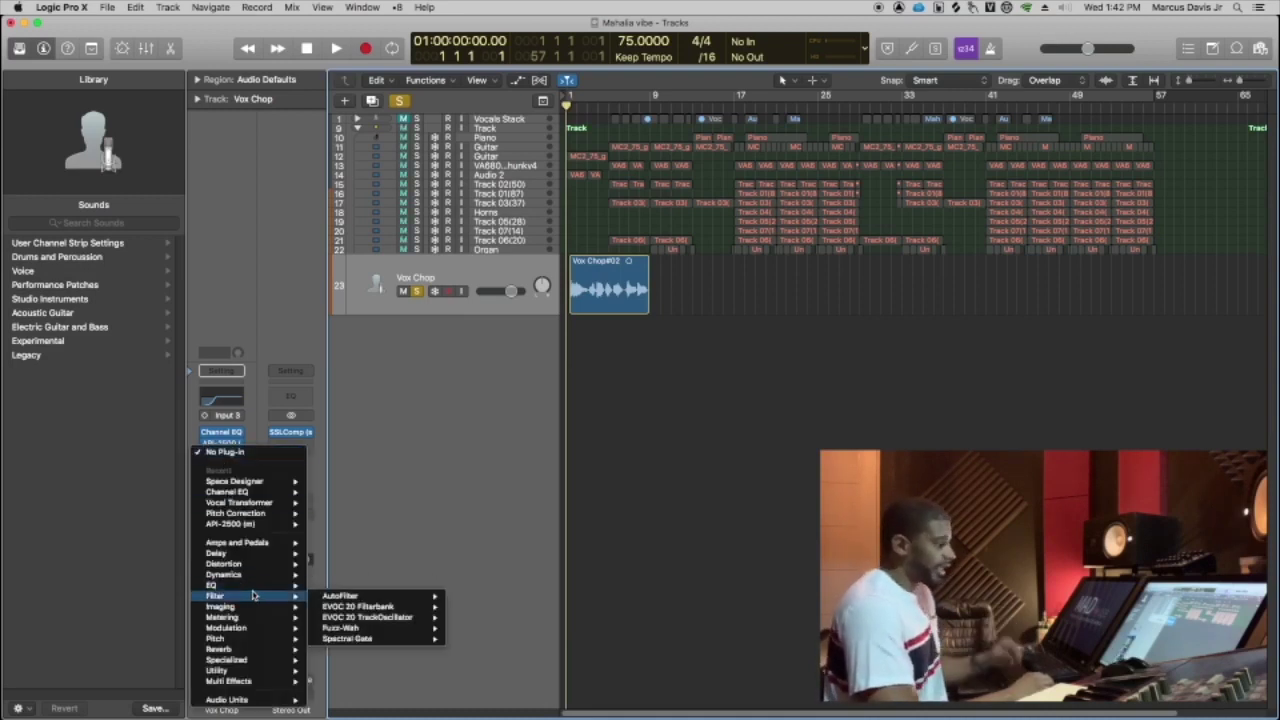
pyautogui.moveTo(244, 651)
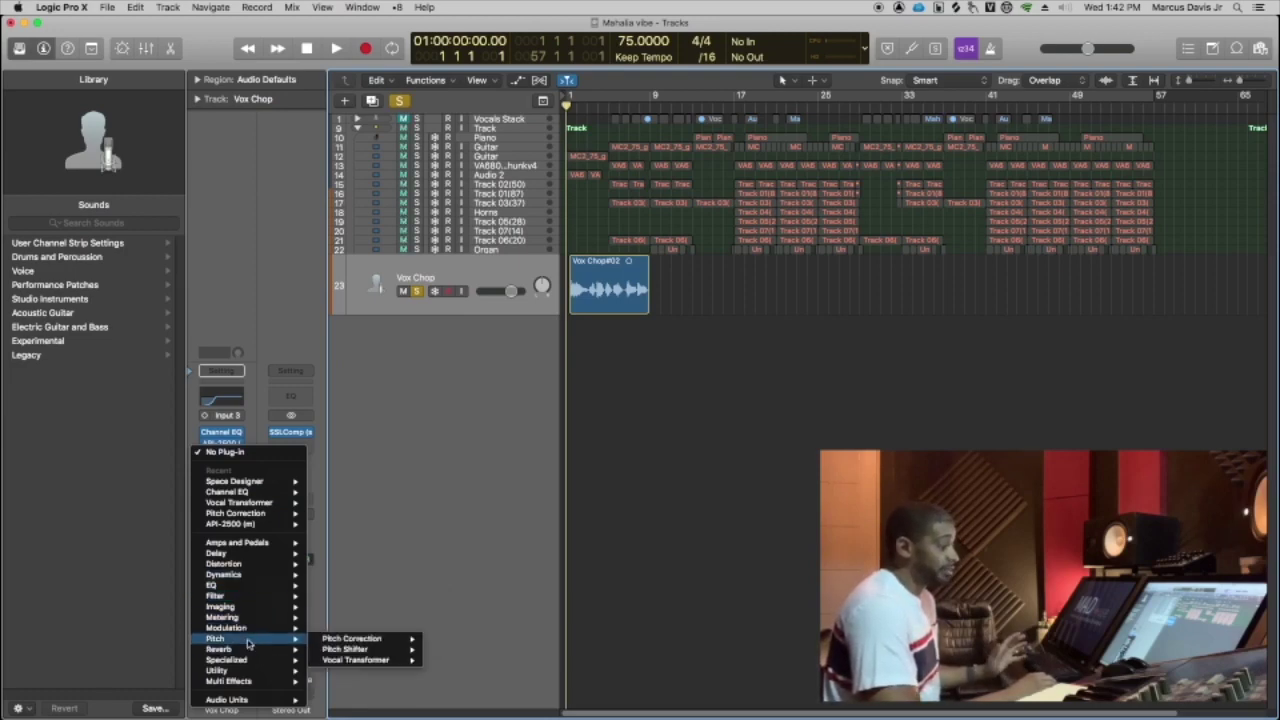
pyautogui.moveTo(395, 643)
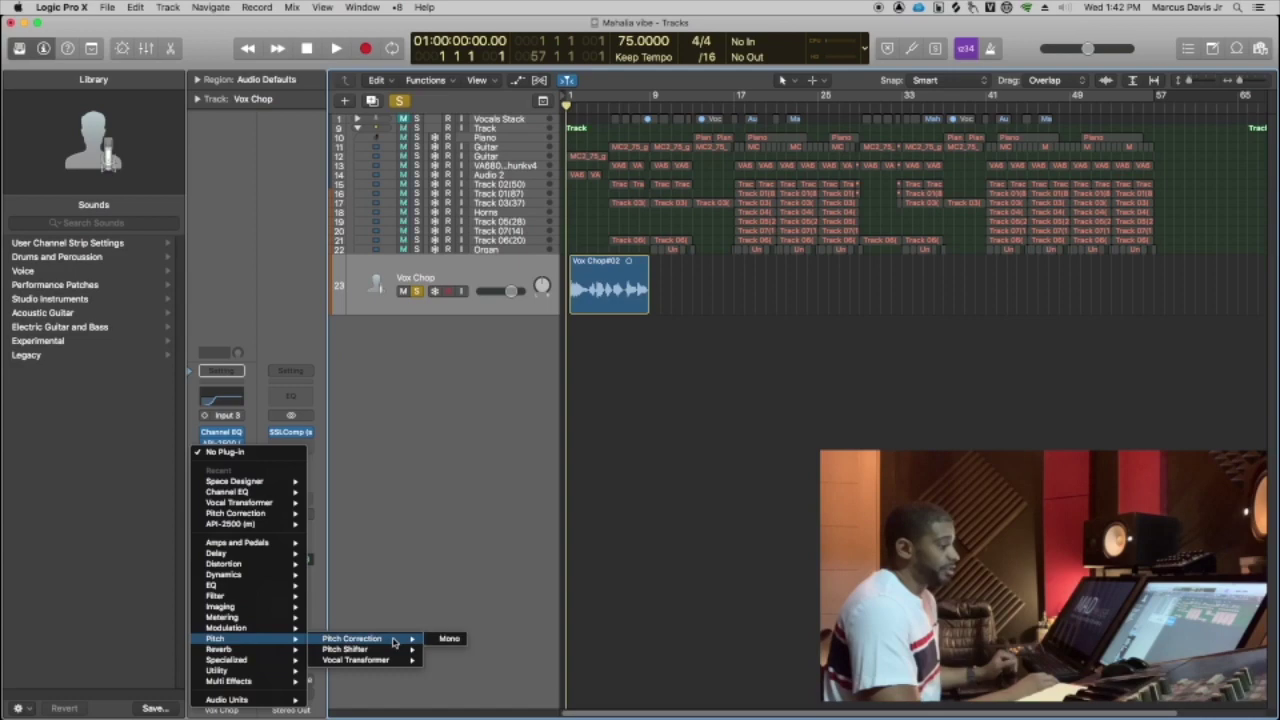
pyautogui.click(450, 640)
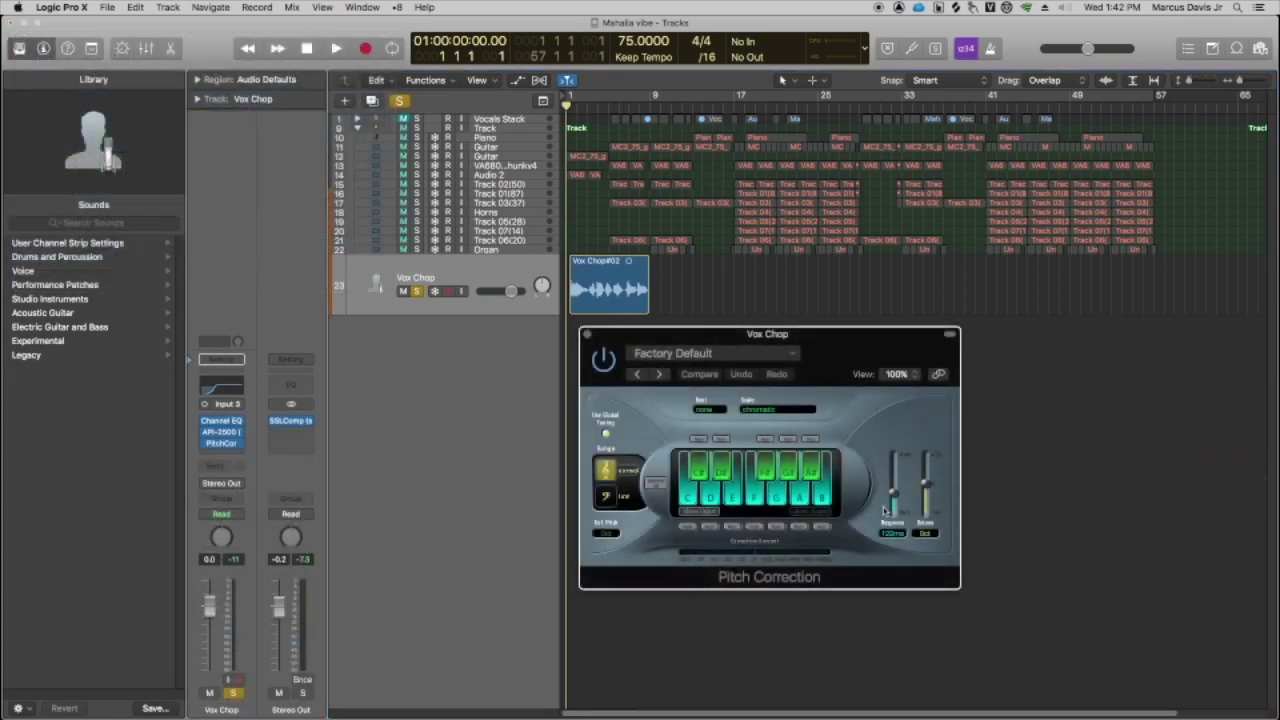
pyautogui.click(772, 410)
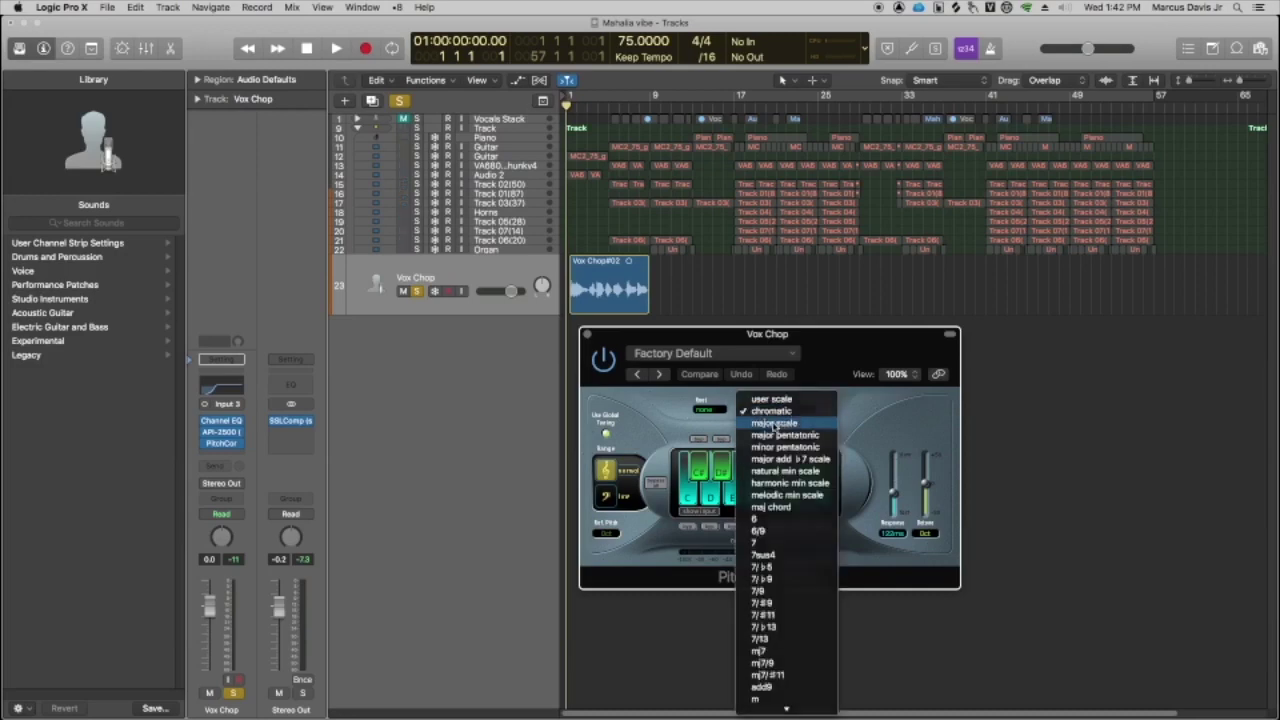
pyautogui.click(757, 424)
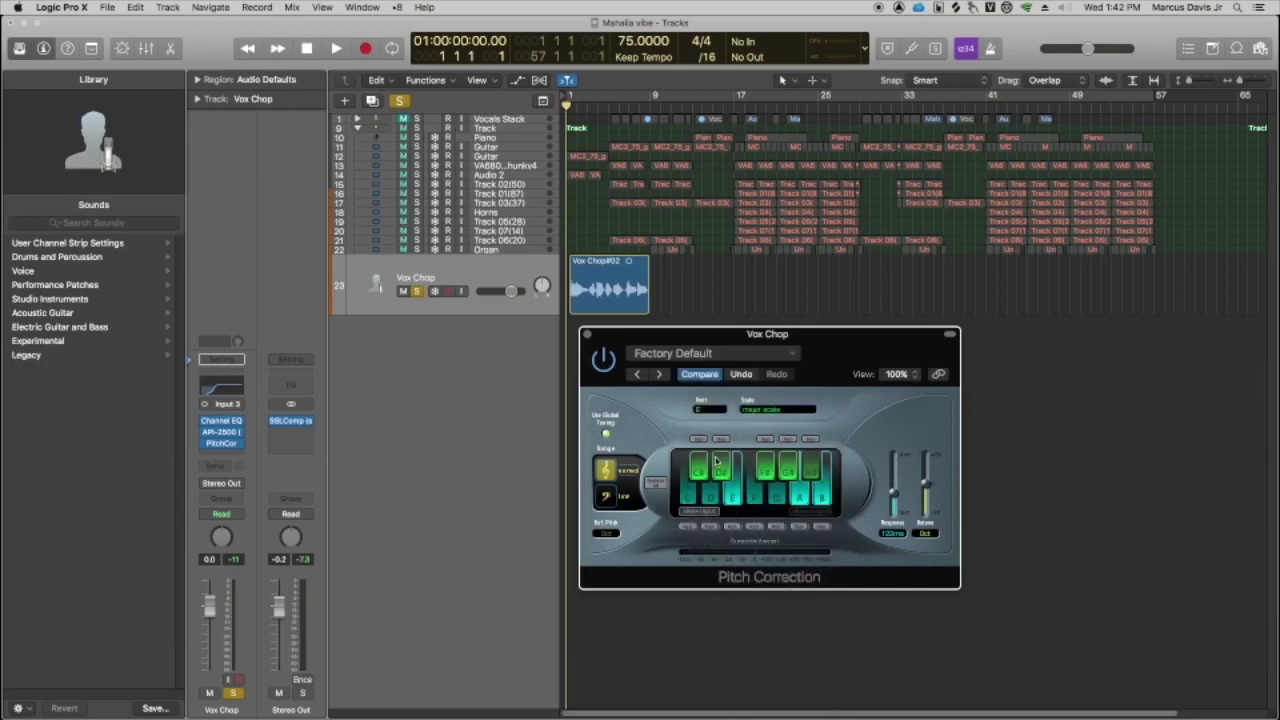
pyautogui.moveTo(897, 497); pyautogui.dragTo(893, 503)
# Audition the pitch-corrected vocal, then close the Pitch Correction window
pyautogui.press('space')
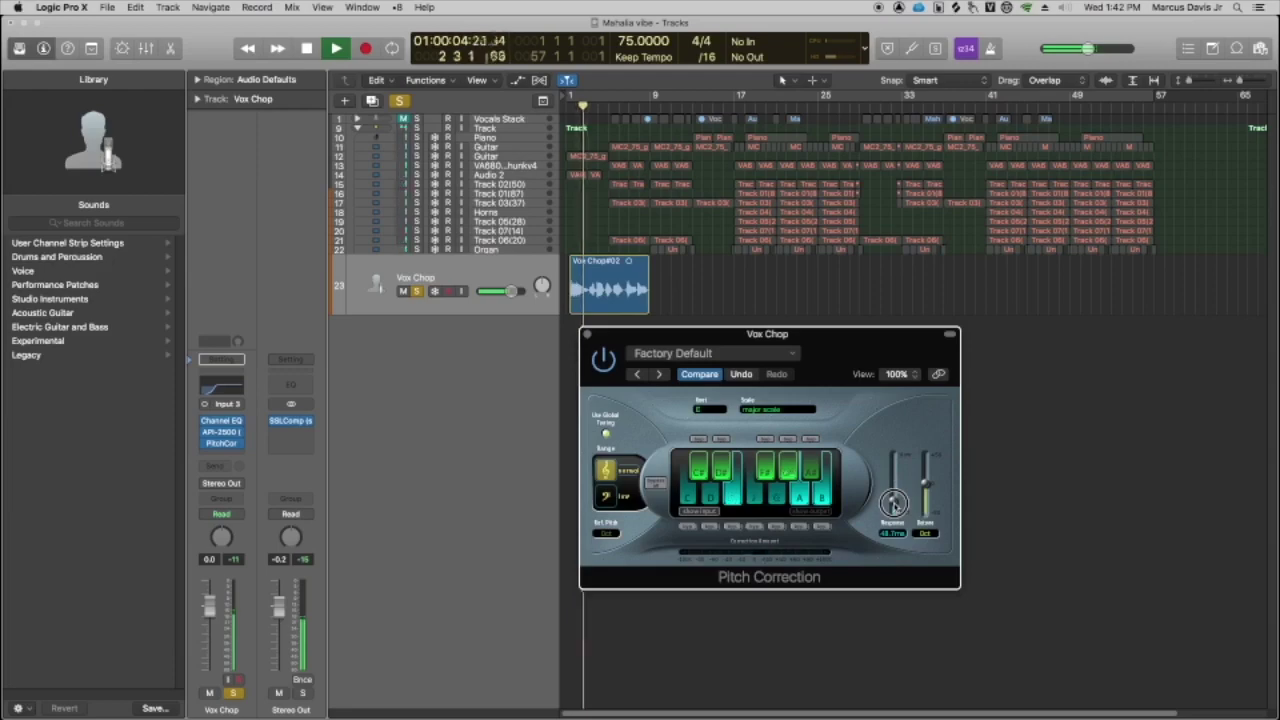
pyautogui.press('space')
pyautogui.moveTo(590, 338); pyautogui.dragTo(410, 338)
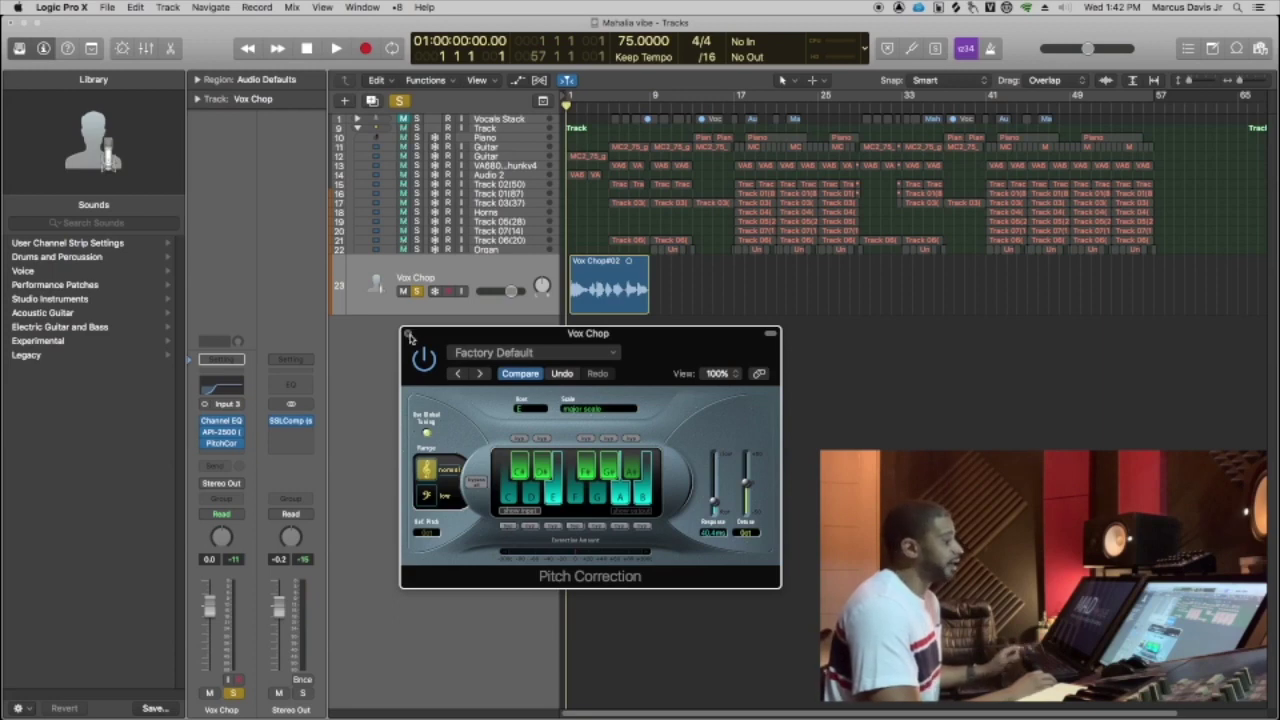
pyautogui.click(408, 335)
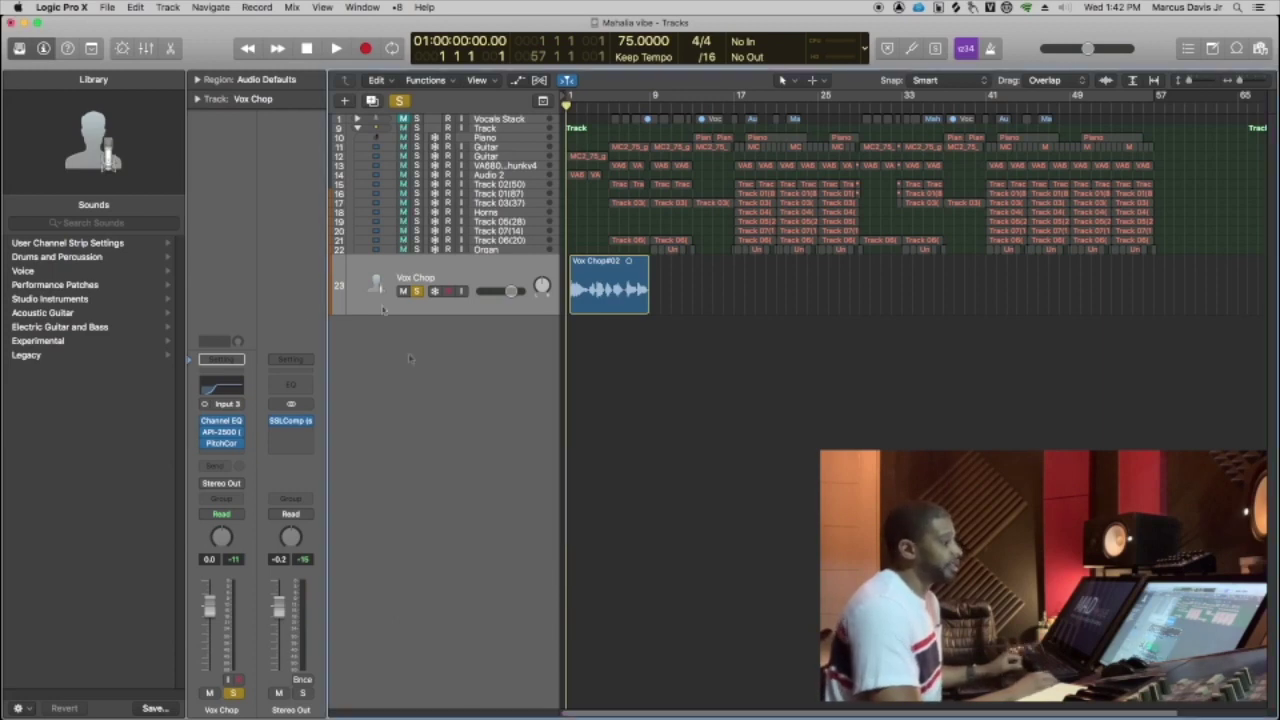
# Insert a mono Vocal Transformer on Vox Chop and centre its window
pyautogui.click(219, 456)
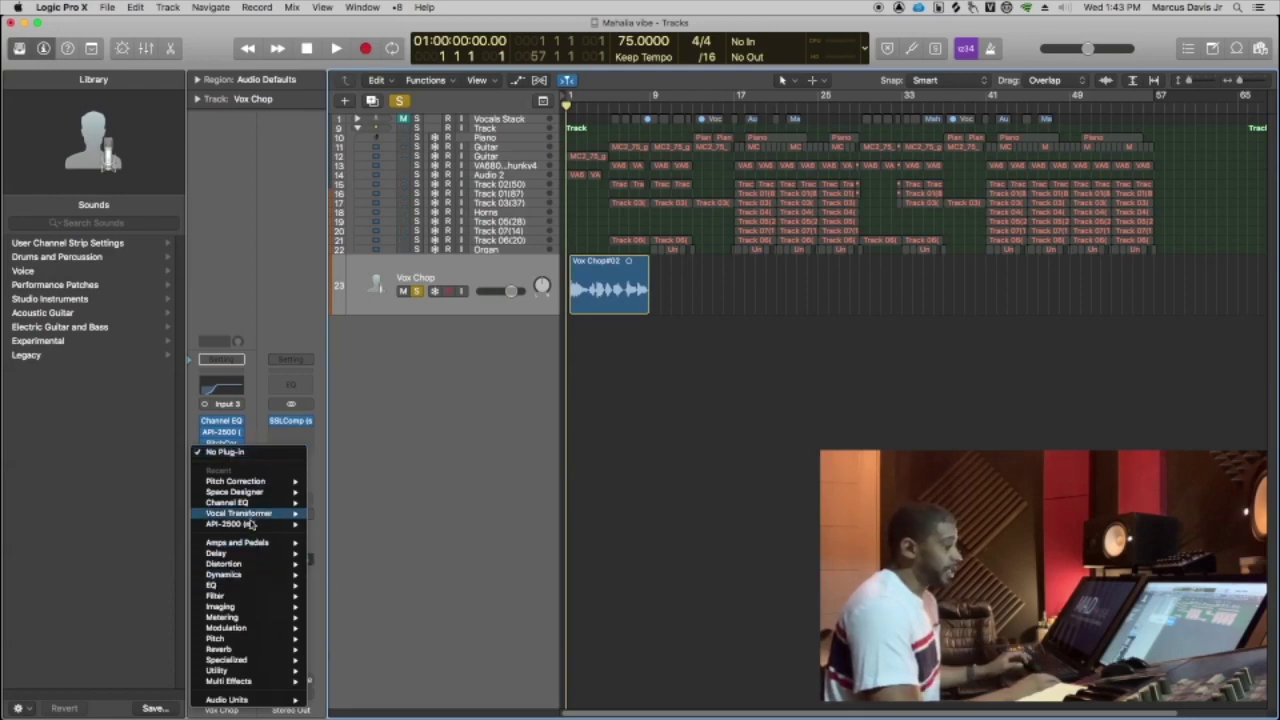
pyautogui.moveTo(240, 638)
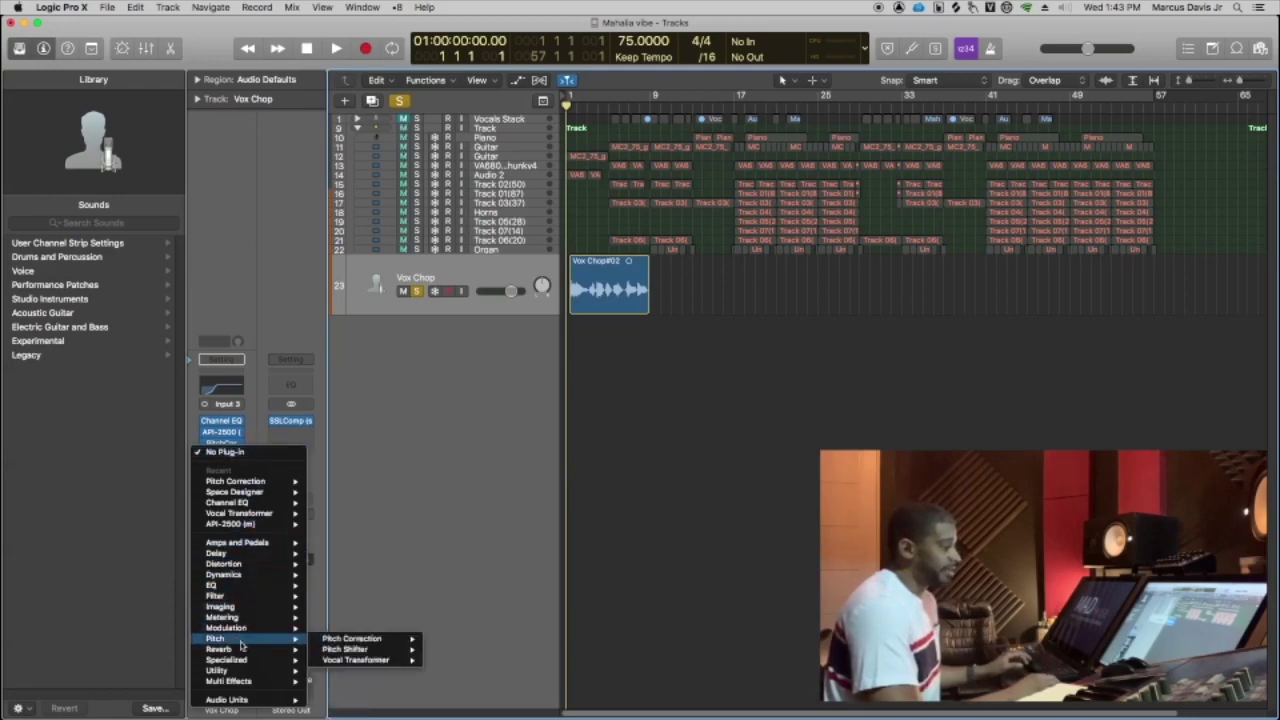
pyautogui.moveTo(390, 660)
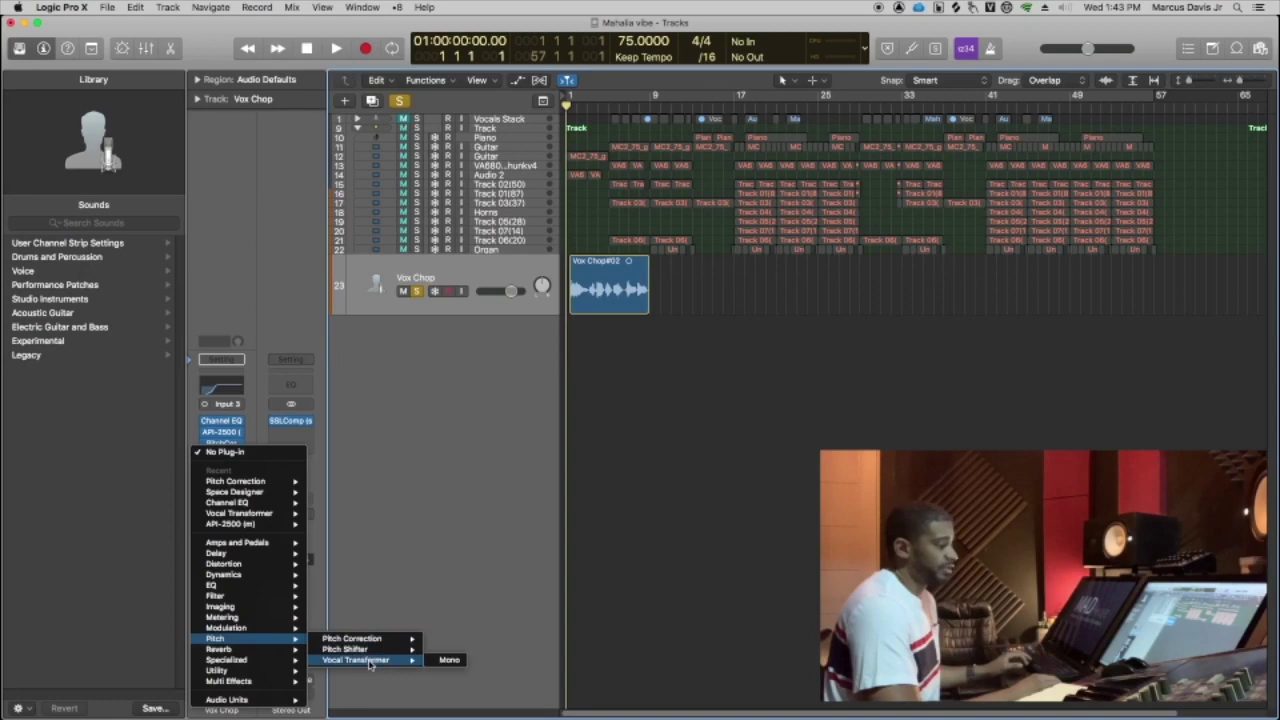
pyautogui.click(447, 662)
pyautogui.moveTo(238, 32); pyautogui.dragTo(690, 372)
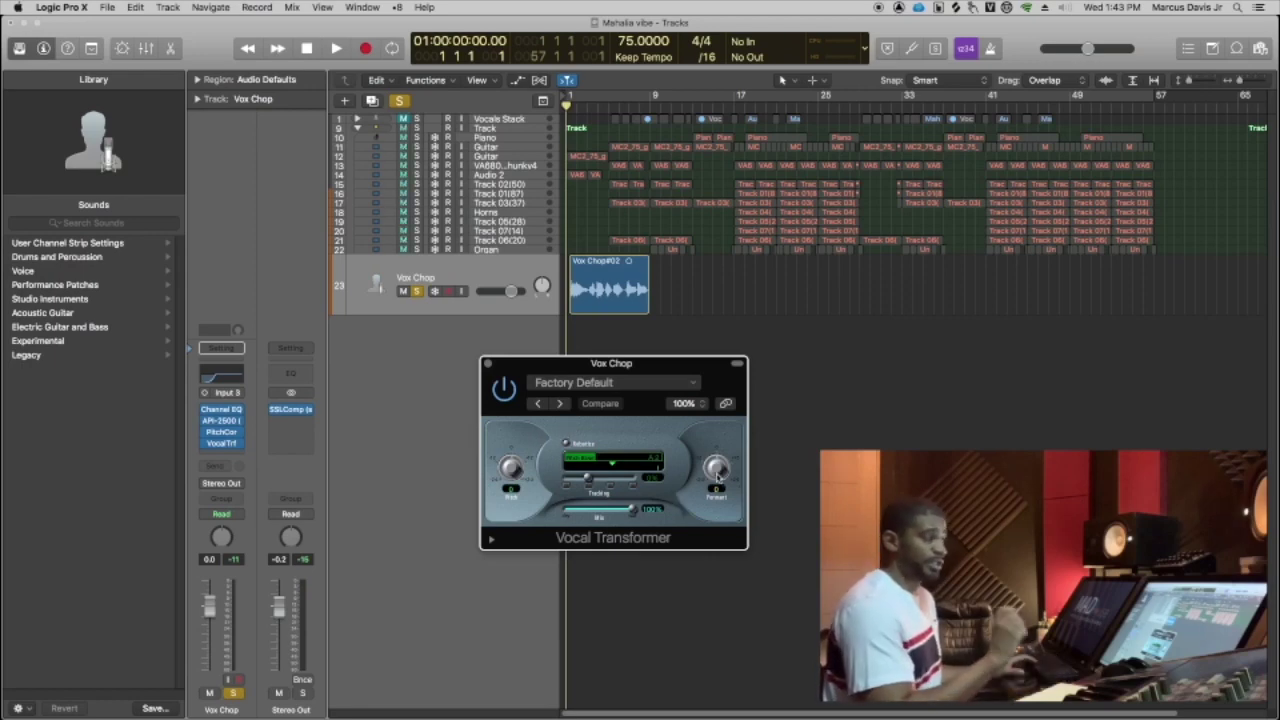
pyautogui.moveTo(585, 366); pyautogui.dragTo(592, 365)
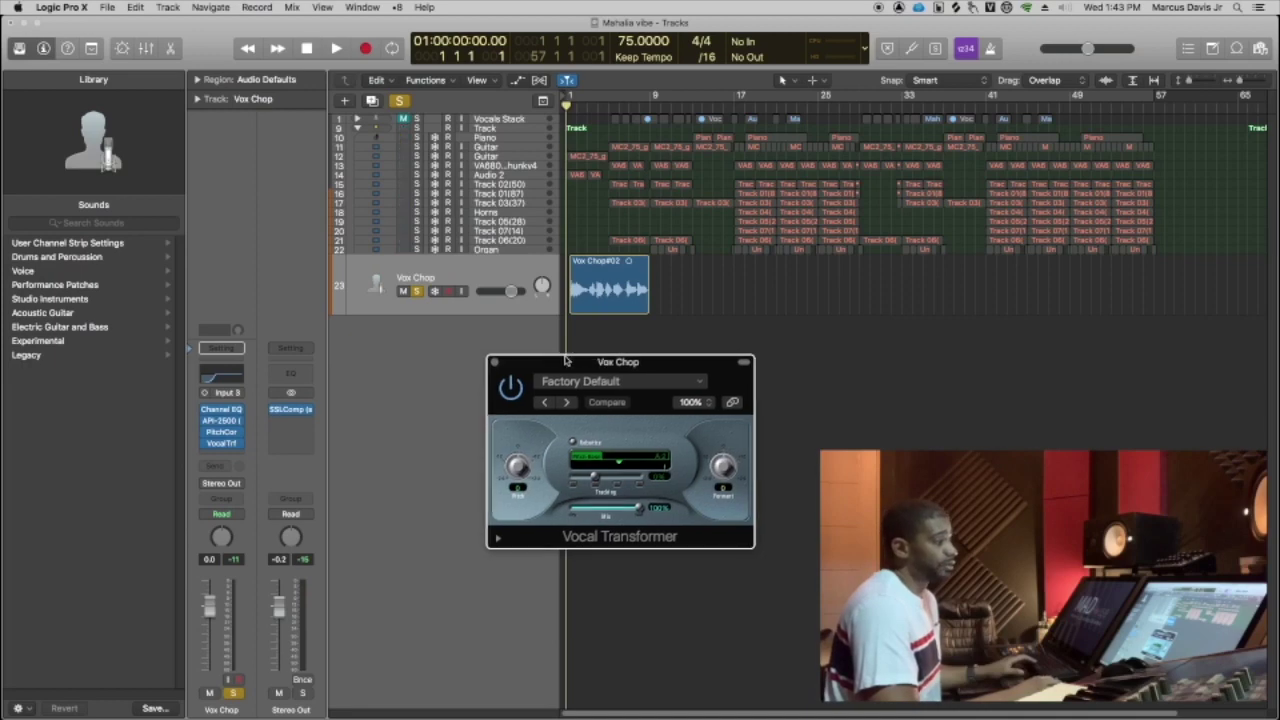
# Play the vocal while raising the pitch and shifting the formant to +4
pyautogui.press('space')
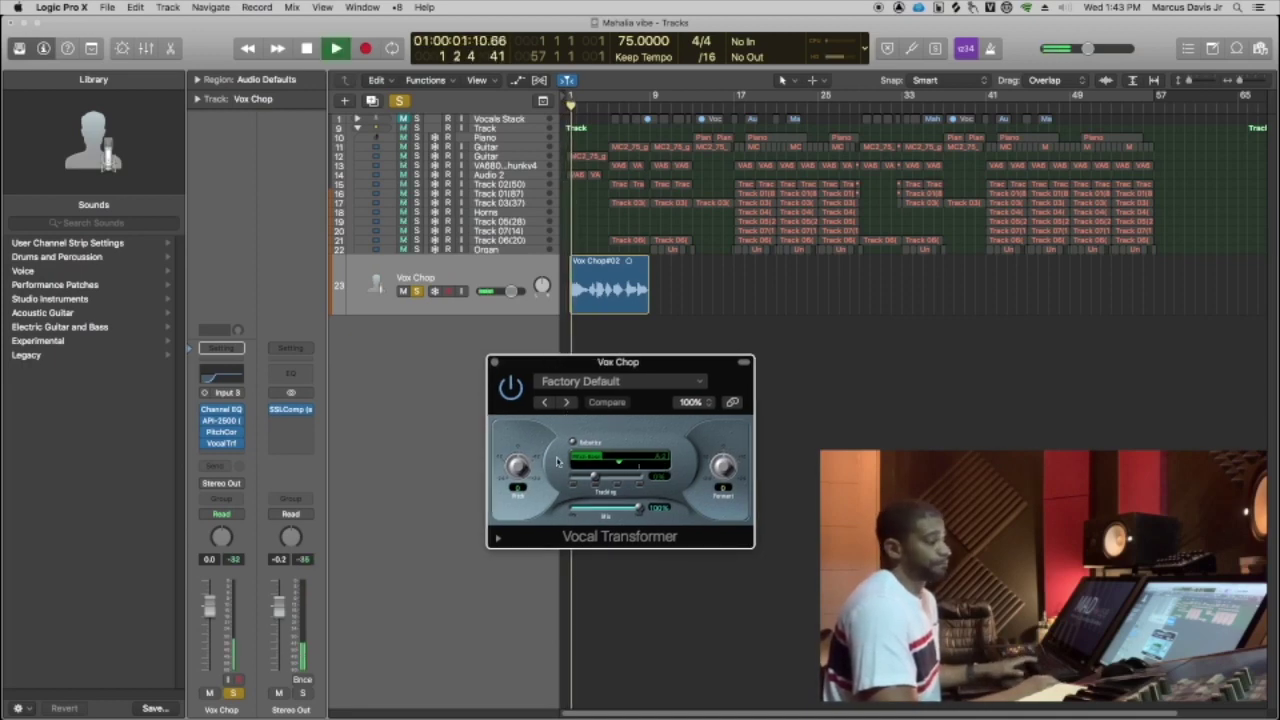
pyautogui.moveTo(517, 464); pyautogui.dragTo(520, 441)
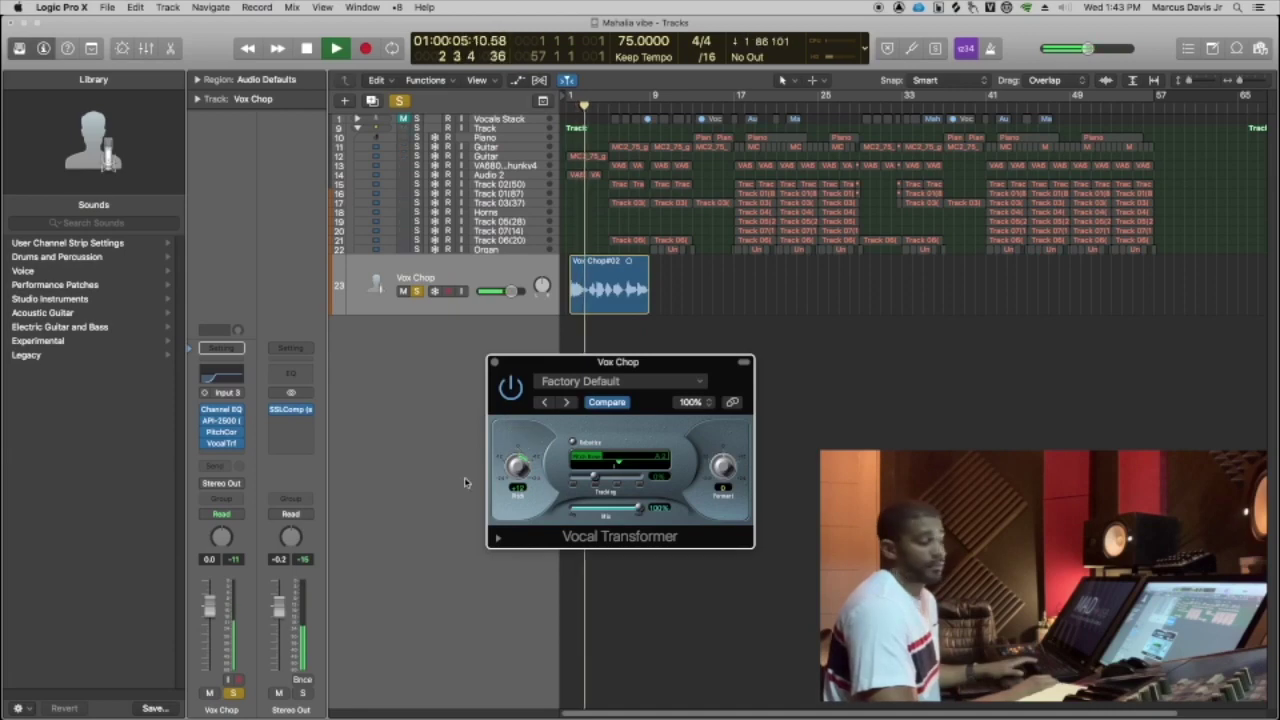
pyautogui.press('space')
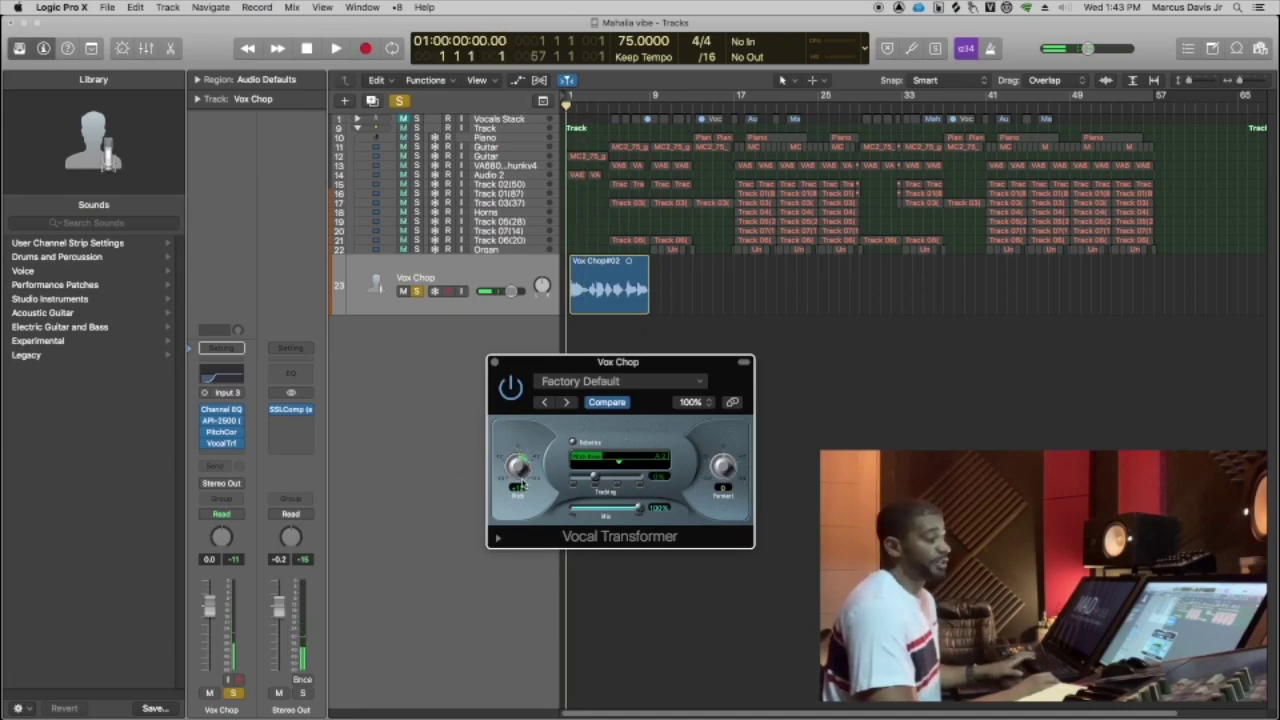
pyautogui.press('space')
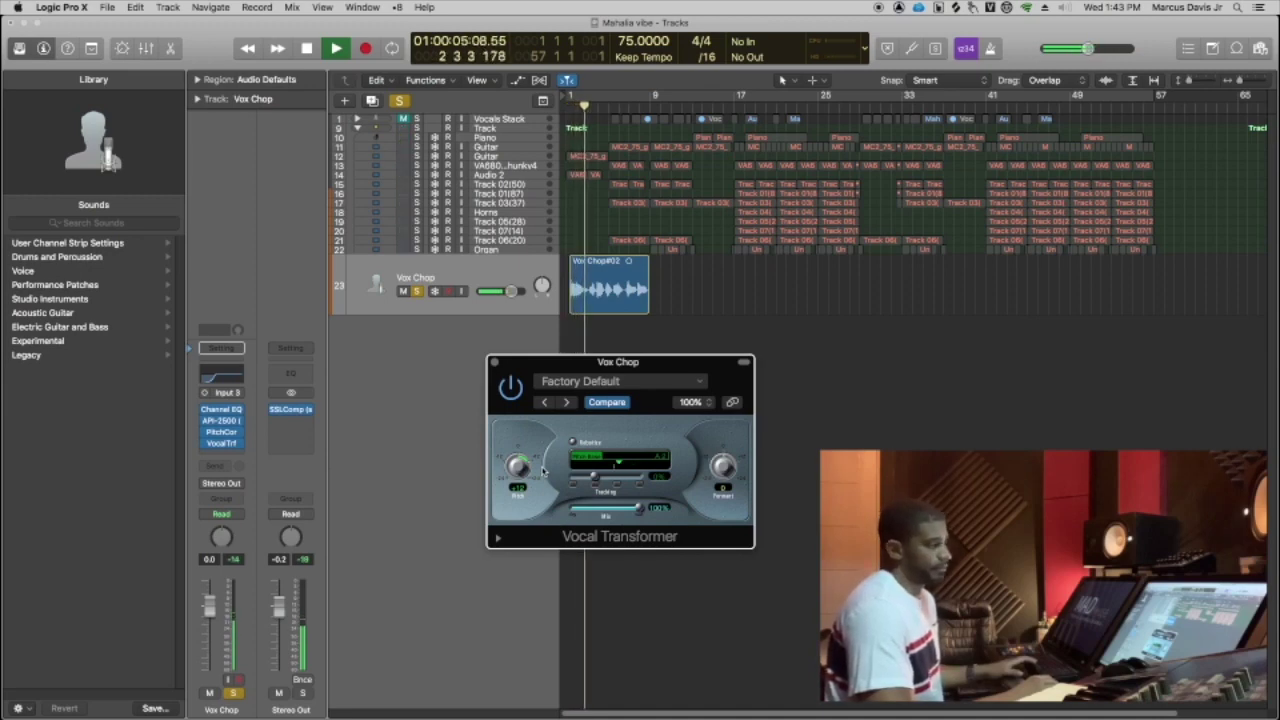
pyautogui.press('space')
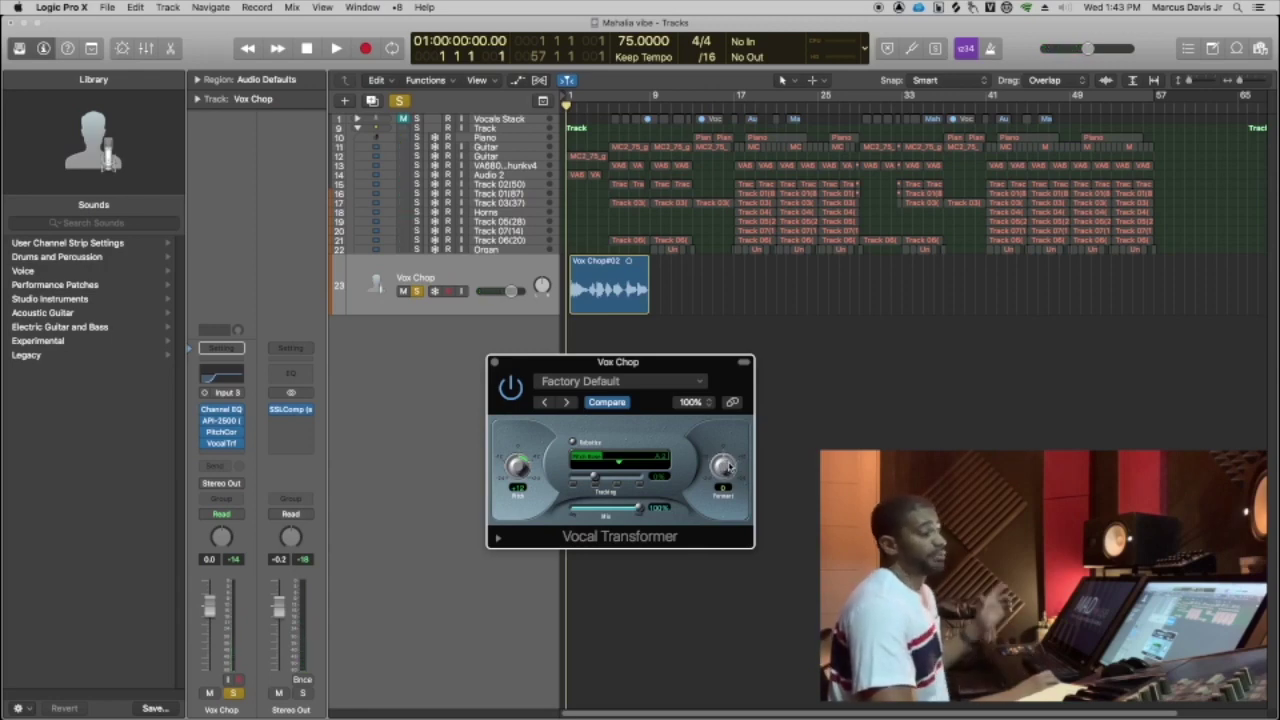
pyautogui.press('space')
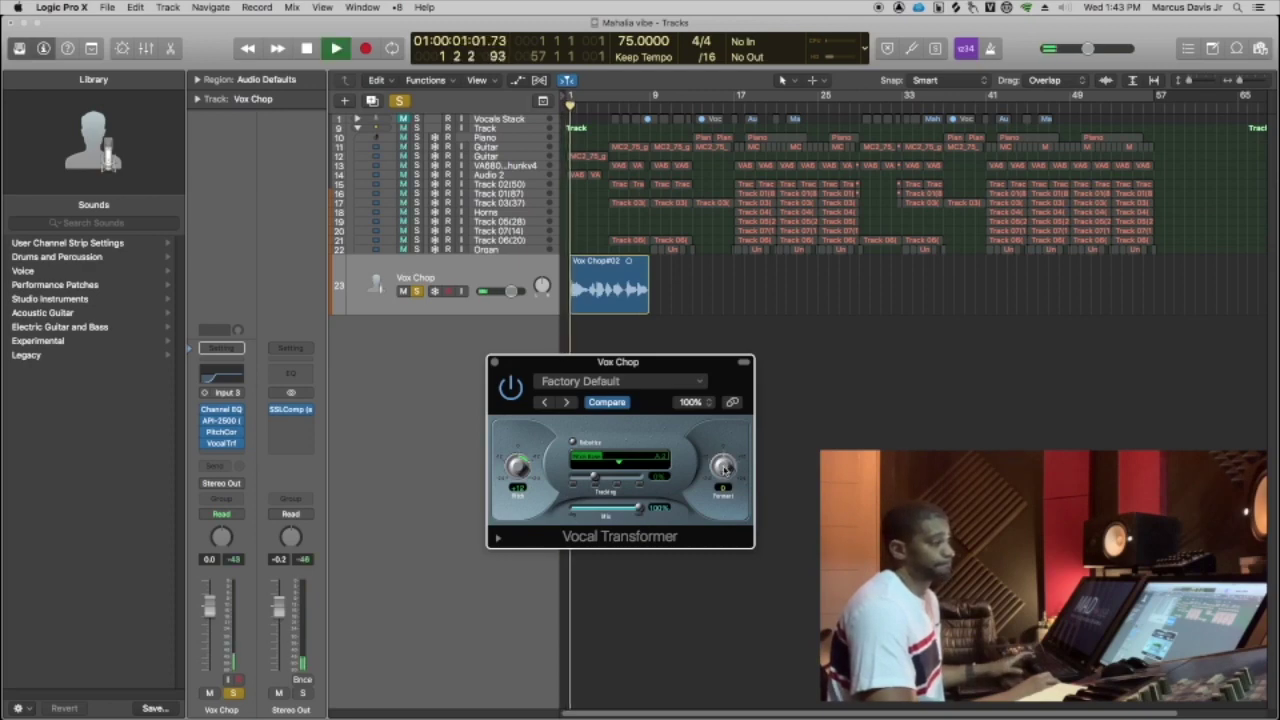
pyautogui.moveTo(722, 480)
pyautogui.mouseDown()
pyautogui.moveTo(726, 506)
pyautogui.moveTo(720, 428)
pyautogui.moveTo(724, 474)
pyautogui.mouseUp()
pyautogui.press('space')
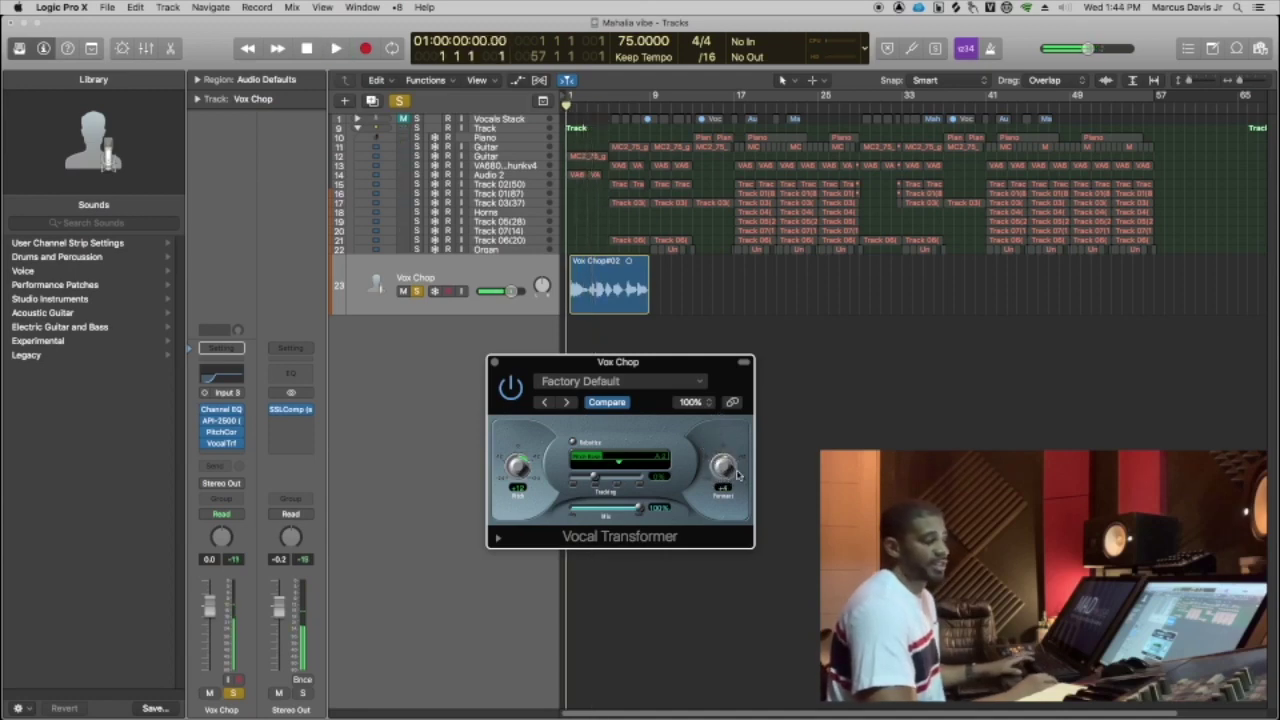
# Lower the Vocal Transformer Mix from 100% to about 60%, audition it, and close it
pyautogui.press('space')
pyautogui.press('space')
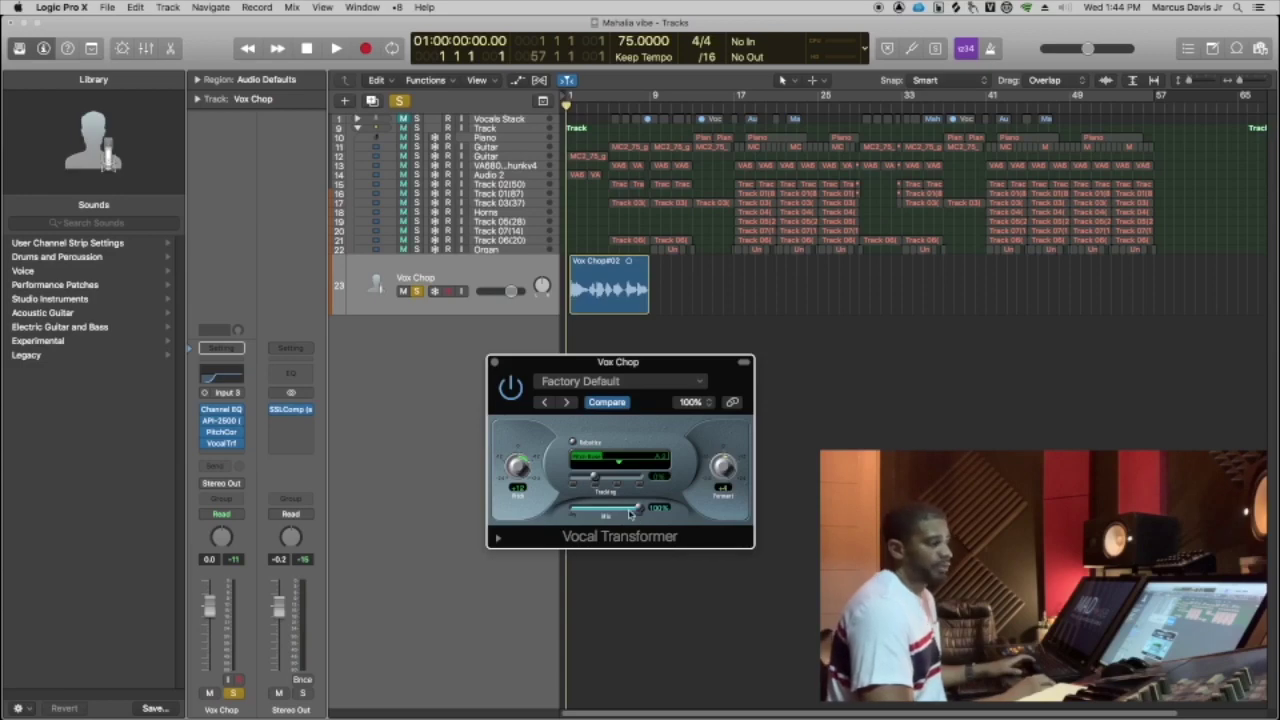
pyautogui.moveTo(648, 513); pyautogui.dragTo(561, 513)
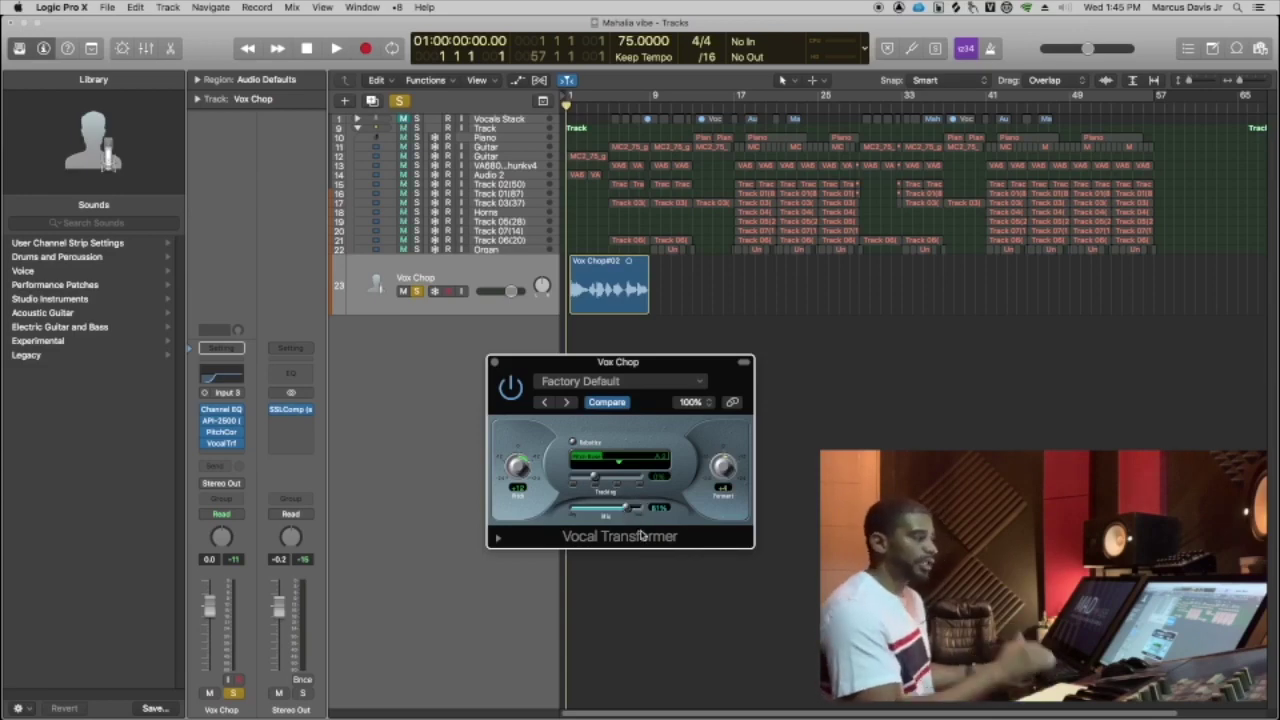
pyautogui.press('space')
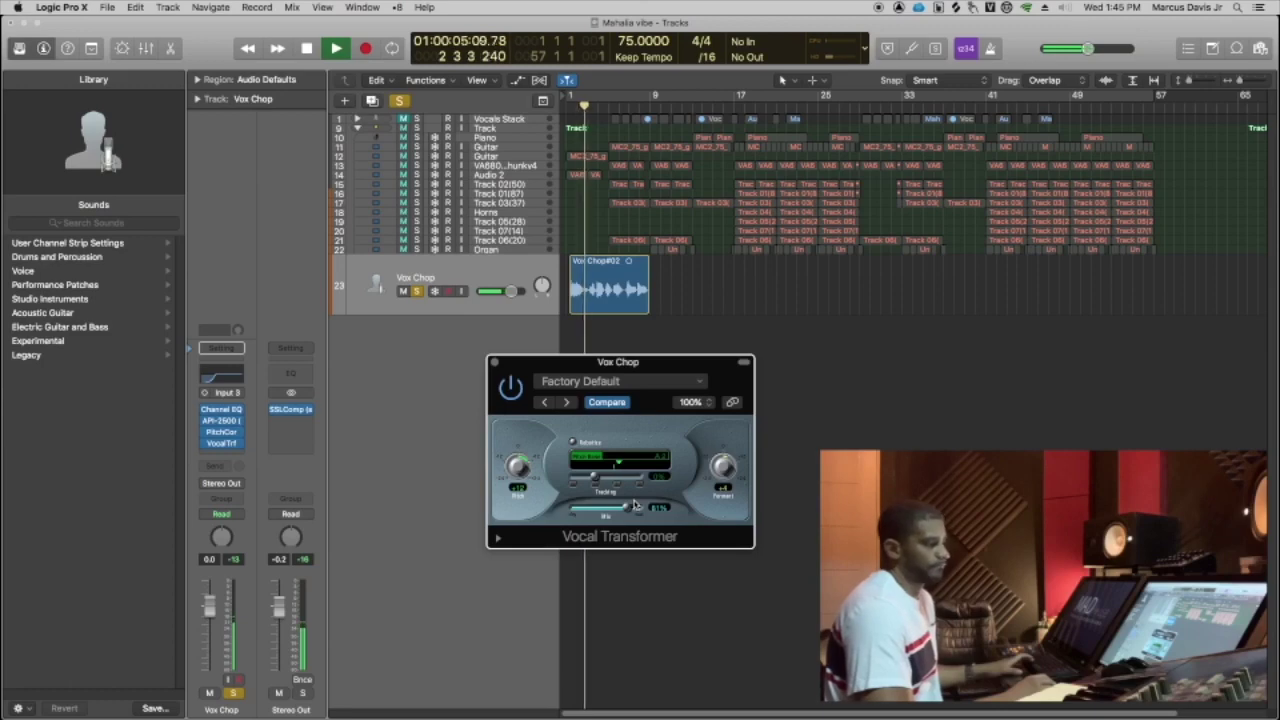
pyautogui.press('space')
pyautogui.press('super+w')
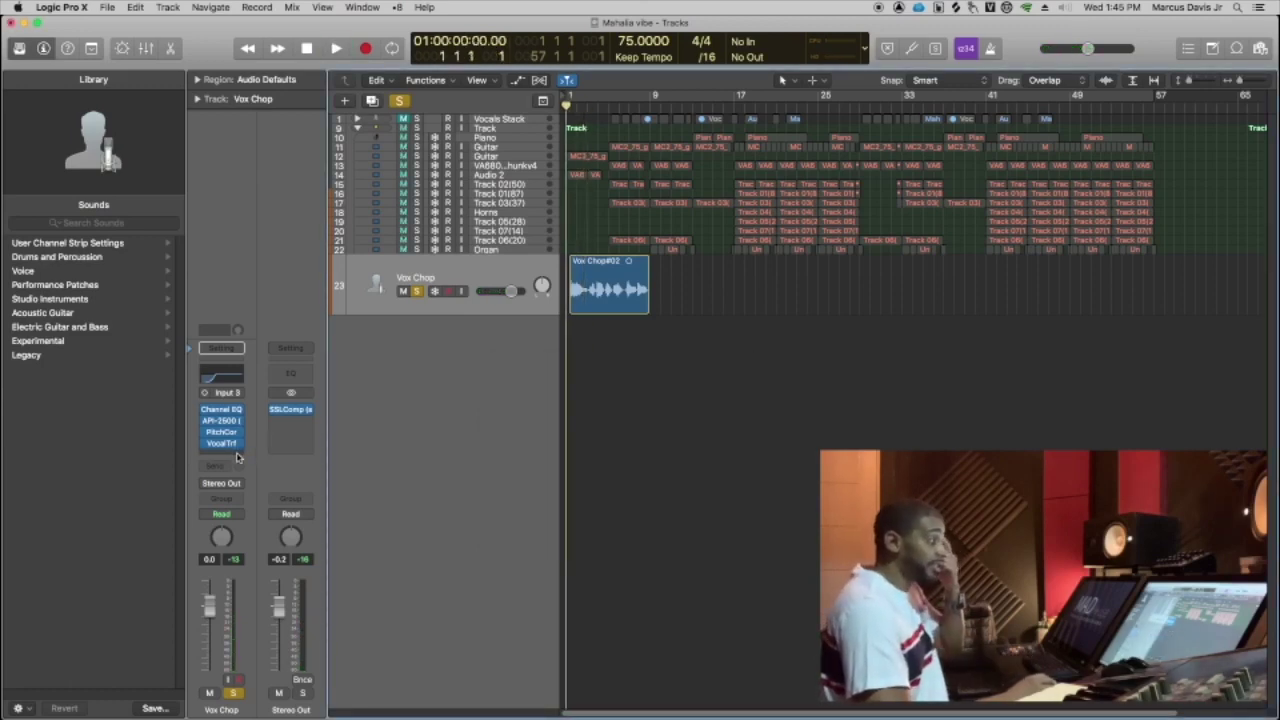
# Insert a mono Space Designer on Vox Chop with the Warped Effects preset Flame Out
pyautogui.click(237, 457)
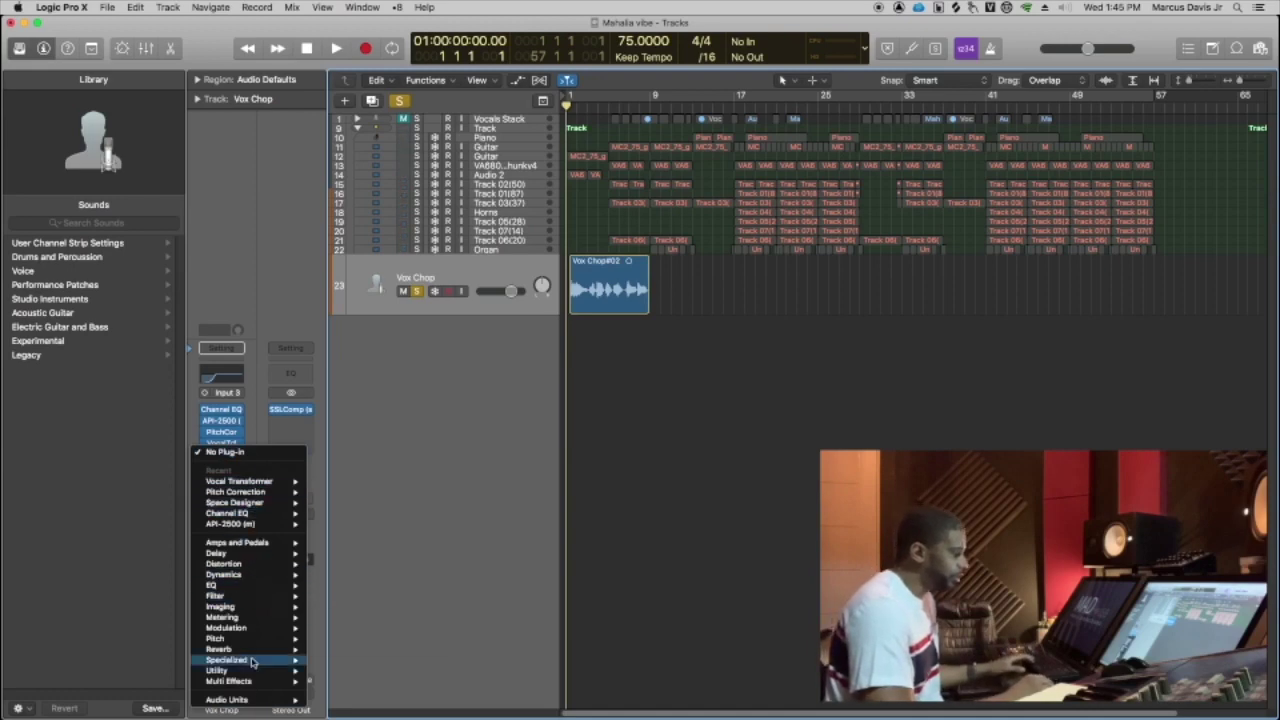
pyautogui.moveTo(251, 650)
pyautogui.moveTo(370, 681)
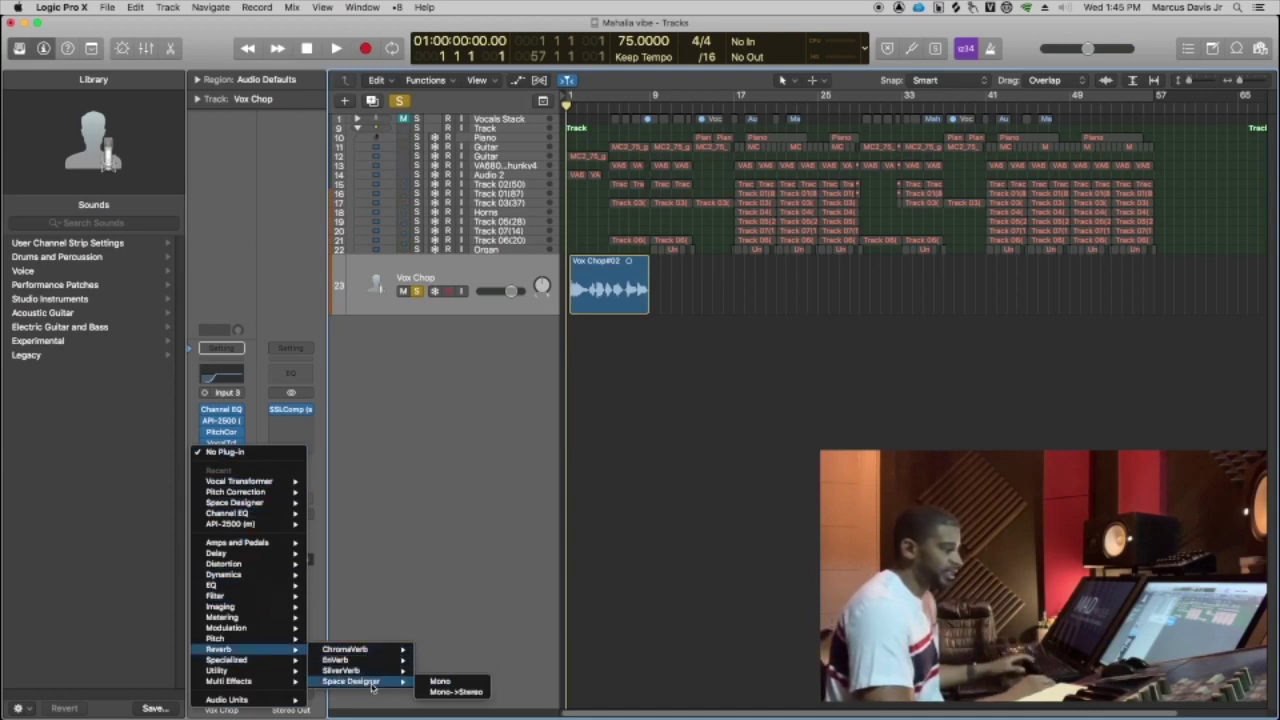
pyautogui.click(438, 682)
pyautogui.click(590, 184)
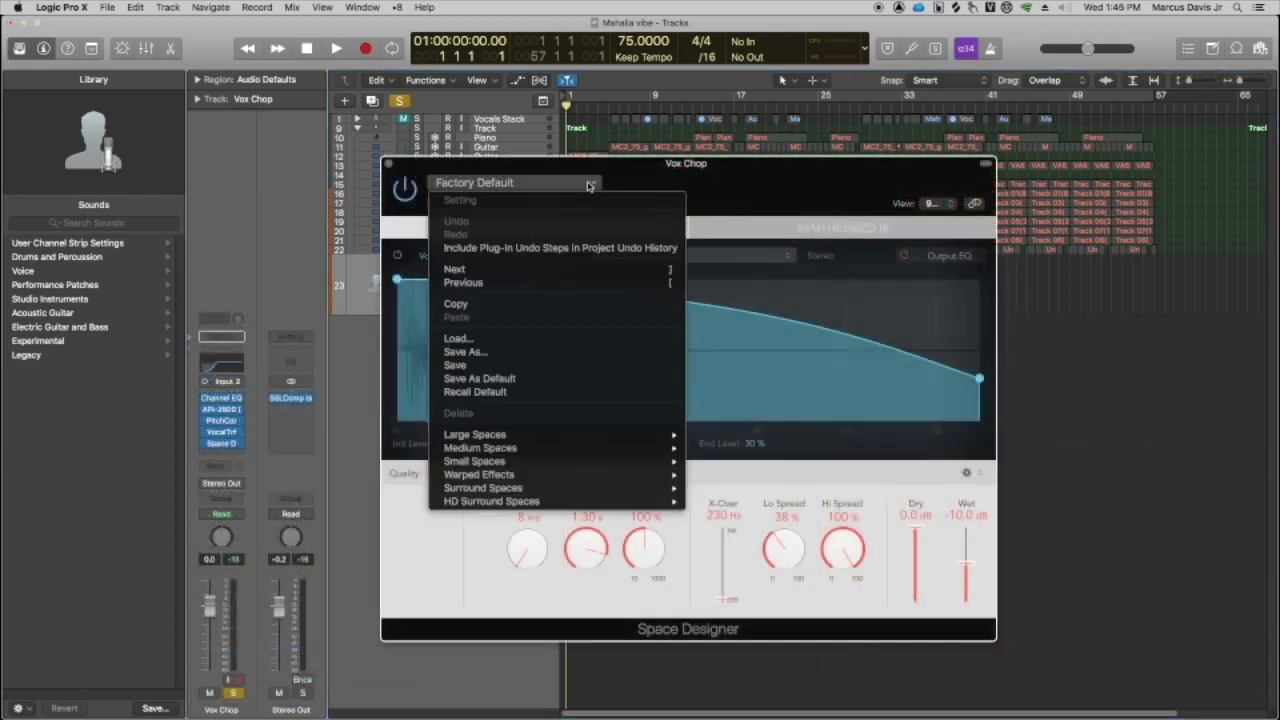
pyautogui.moveTo(581, 476)
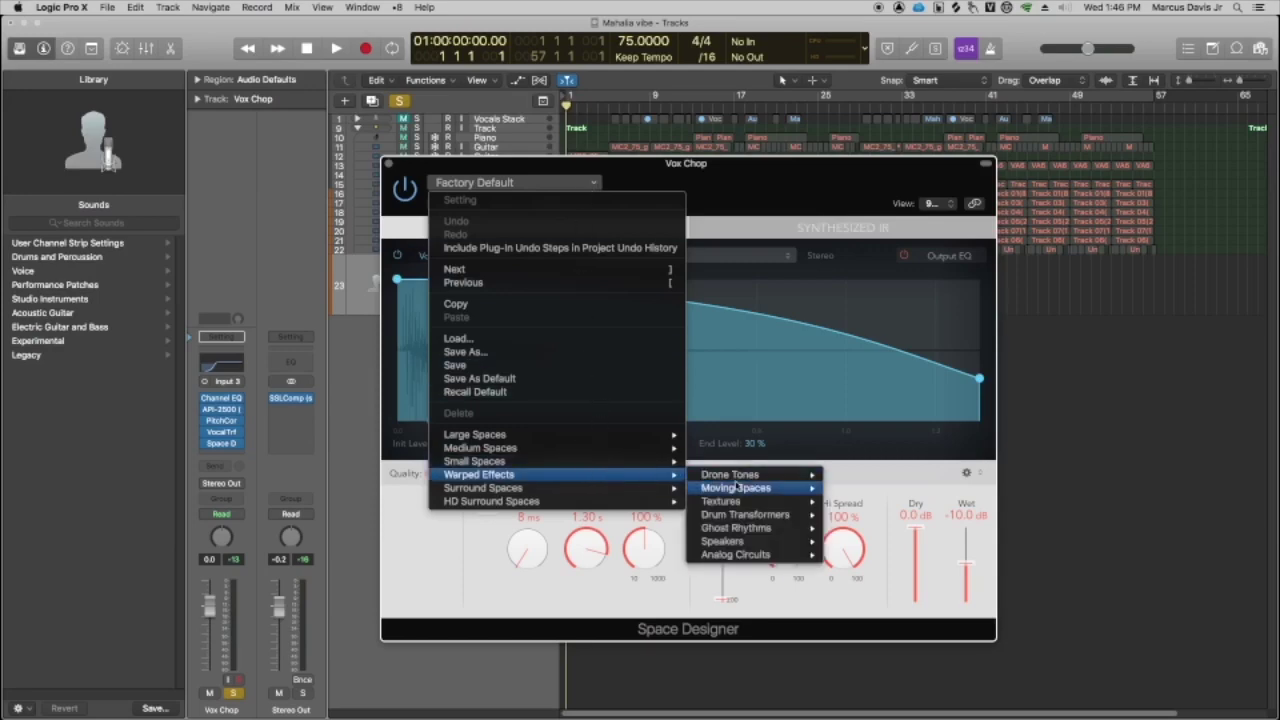
pyautogui.moveTo(754, 481)
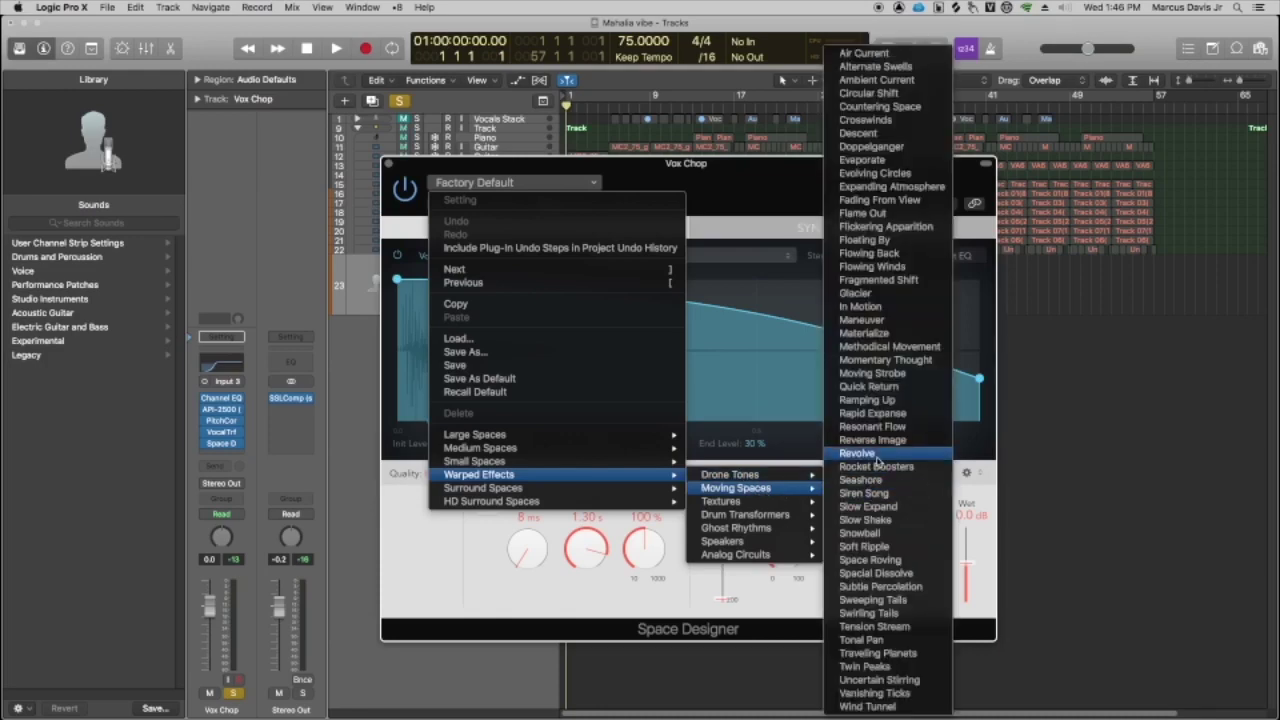
pyautogui.click(862, 214)
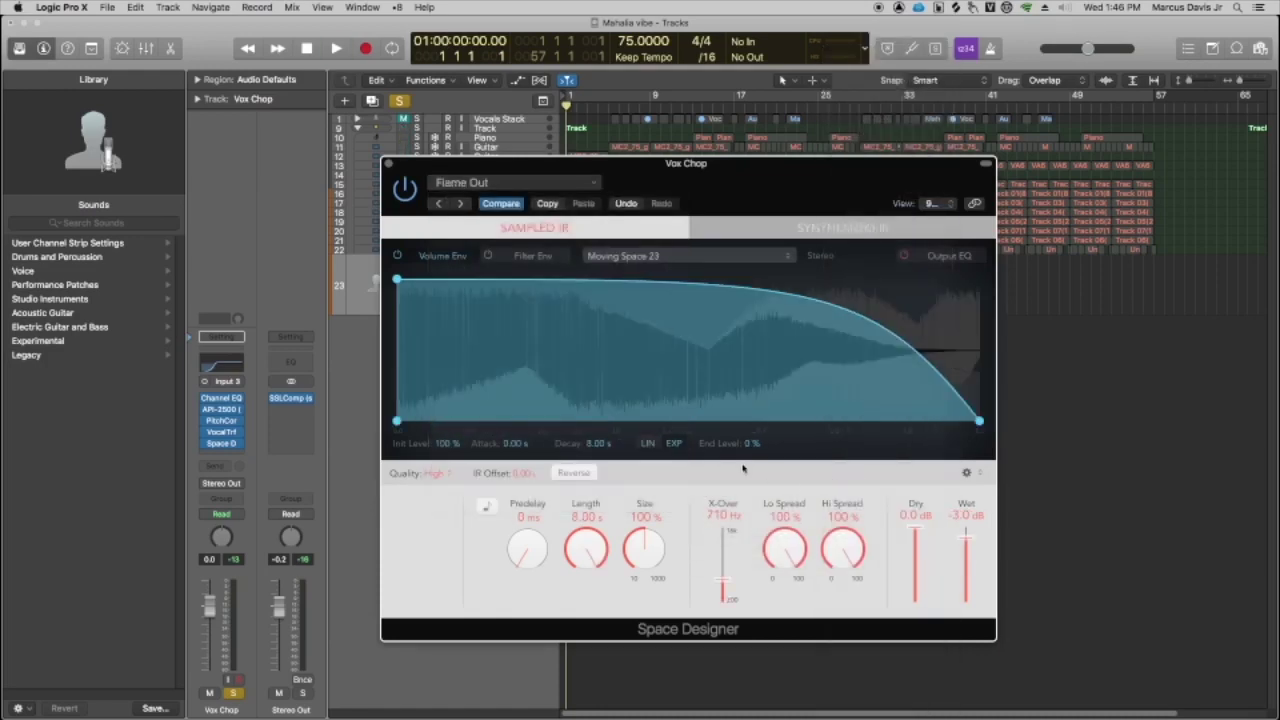
# Audition the Flame Out reverb and shorten its decay to 3.86 s
pyautogui.press('space')
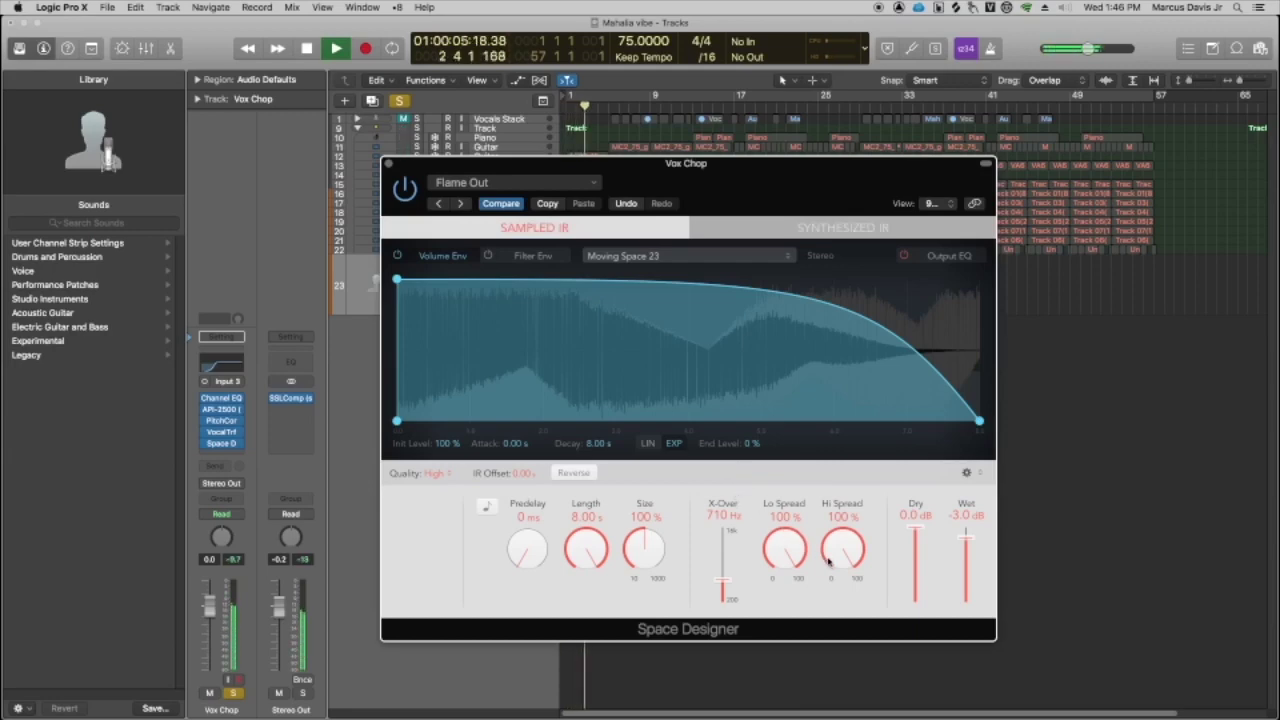
pyautogui.press('space')
pyautogui.click(643, 258)
pyautogui.click(515, 182)
pyautogui.moveTo(788, 488)
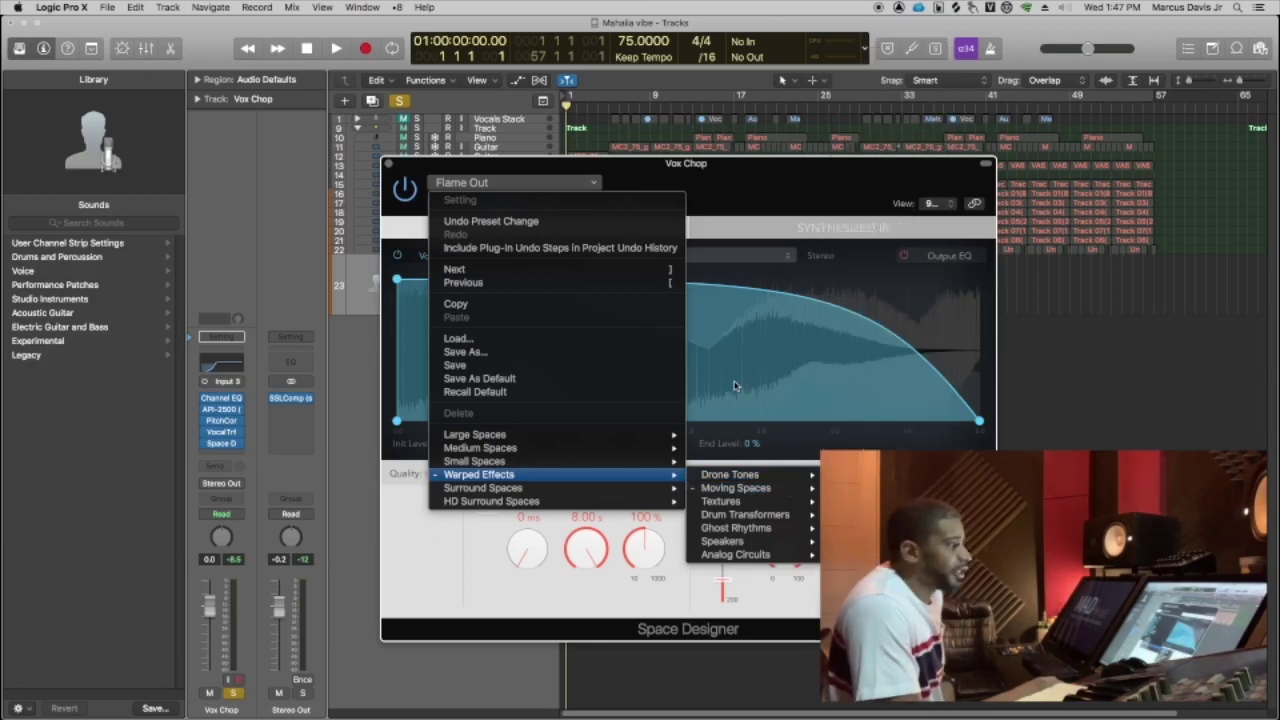
pyautogui.press('Escape')
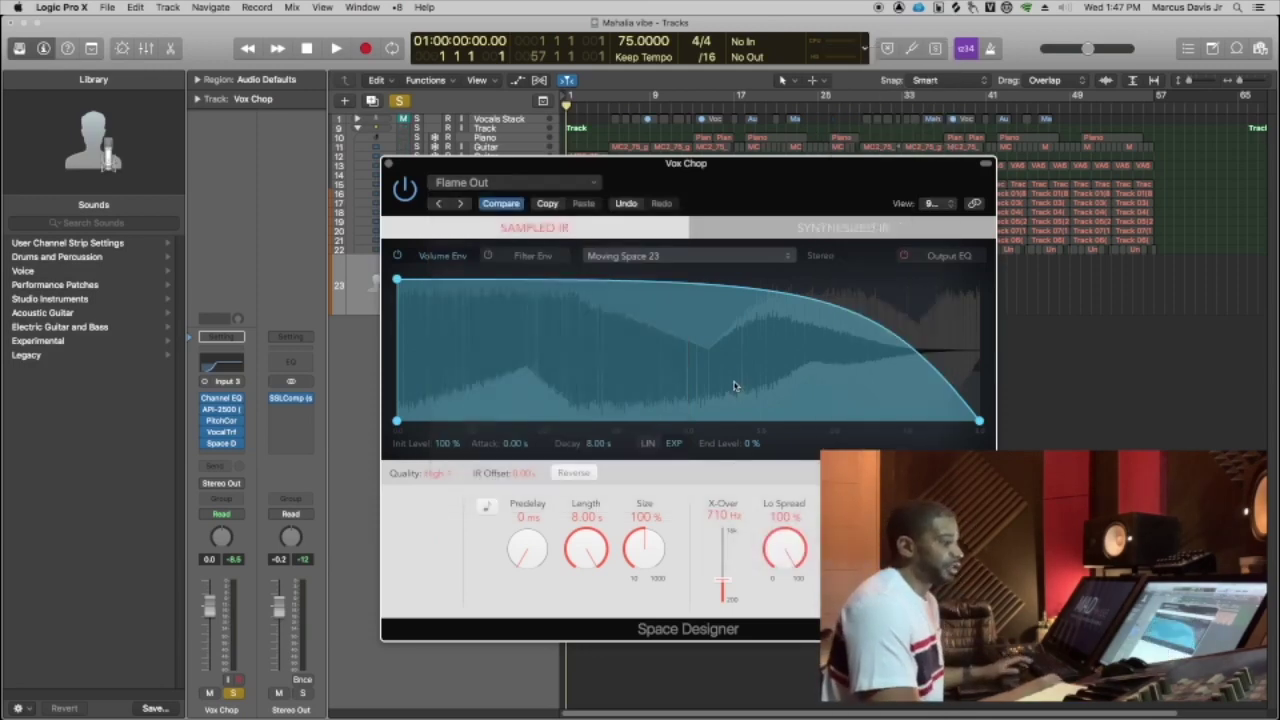
pyautogui.moveTo(975, 420); pyautogui.dragTo(792, 420)
pyautogui.press('space')
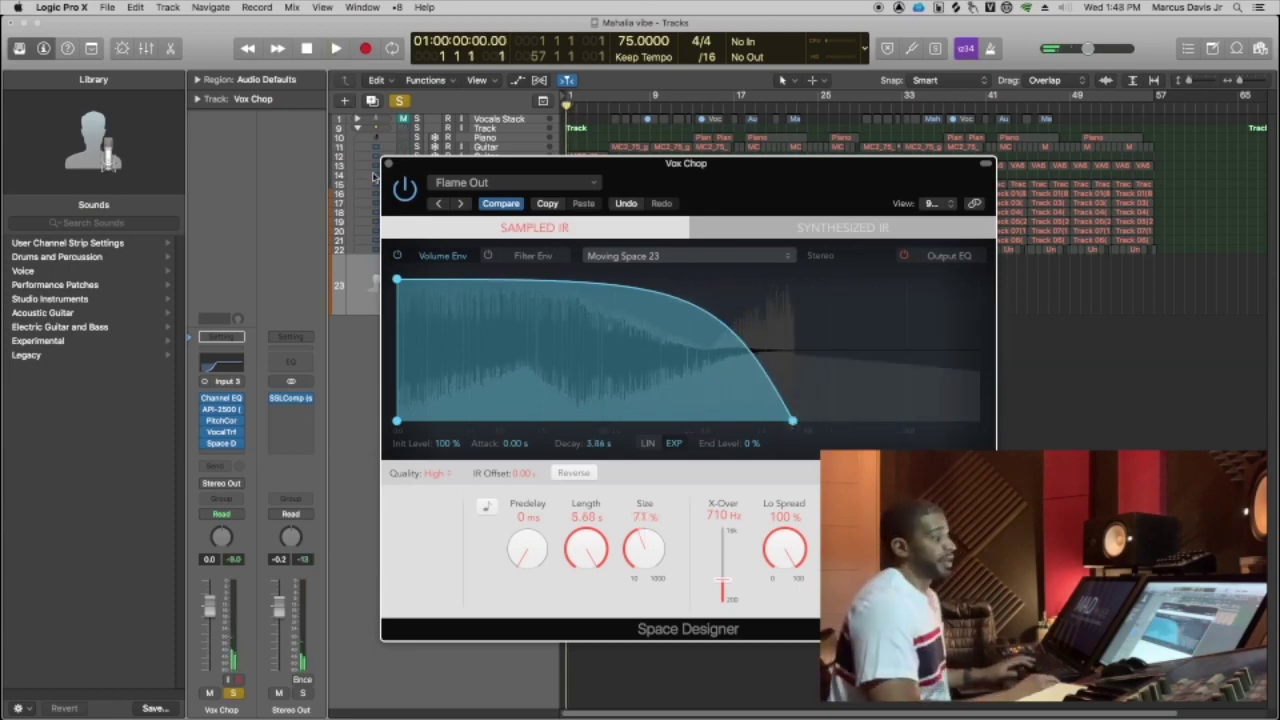
pyautogui.click(388, 163)
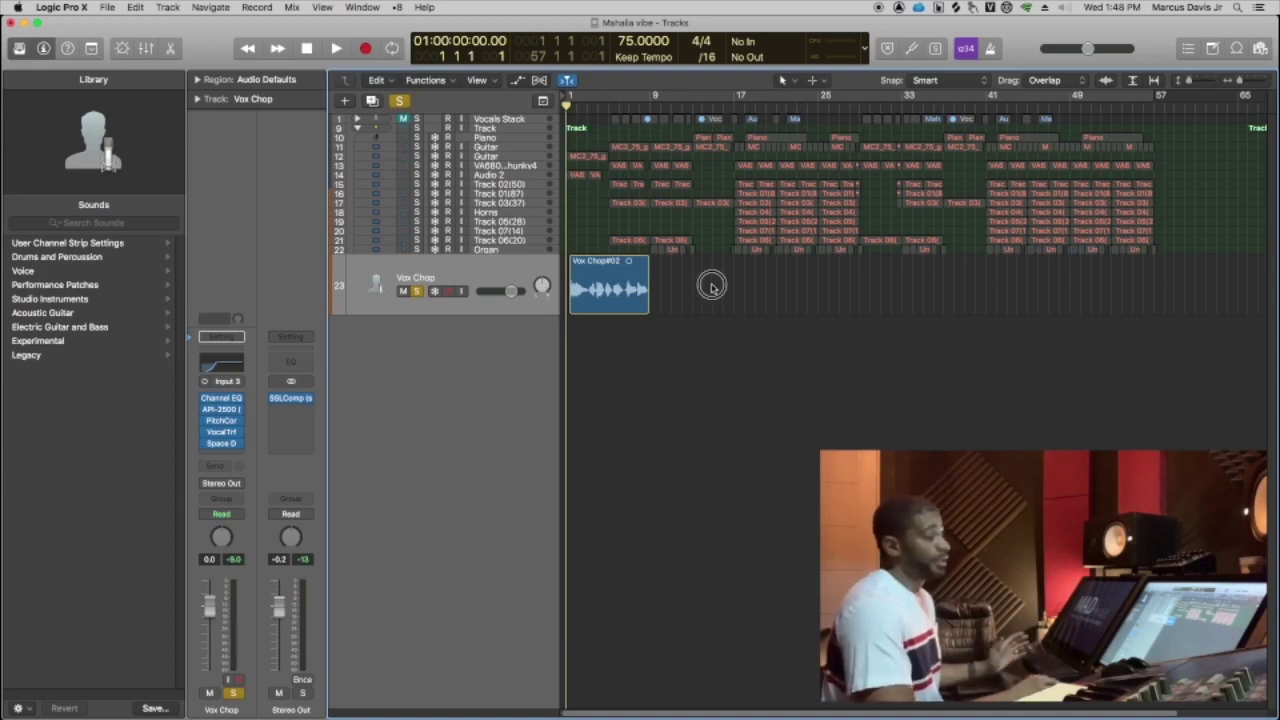
# Bounce the Vox Chop#02 region in place to a new Vox Chop#02_bip track
pyautogui.click(615, 280)
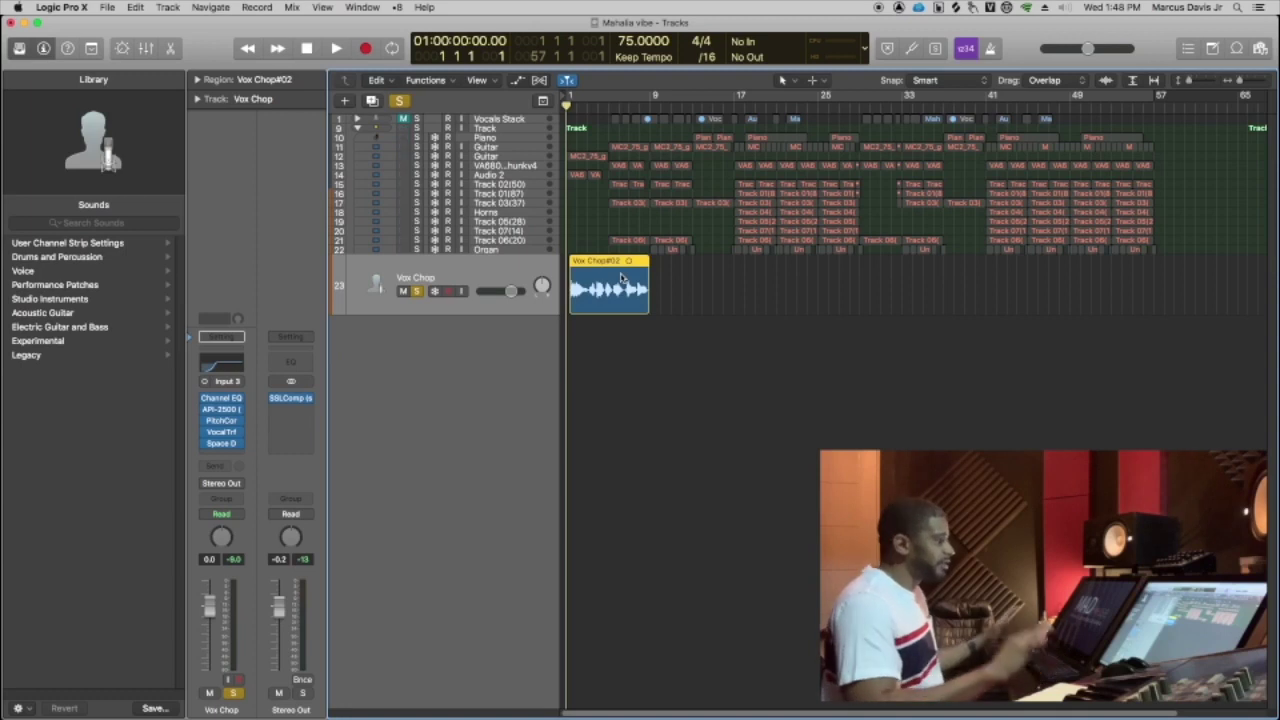
pyautogui.rightClick(621, 278)
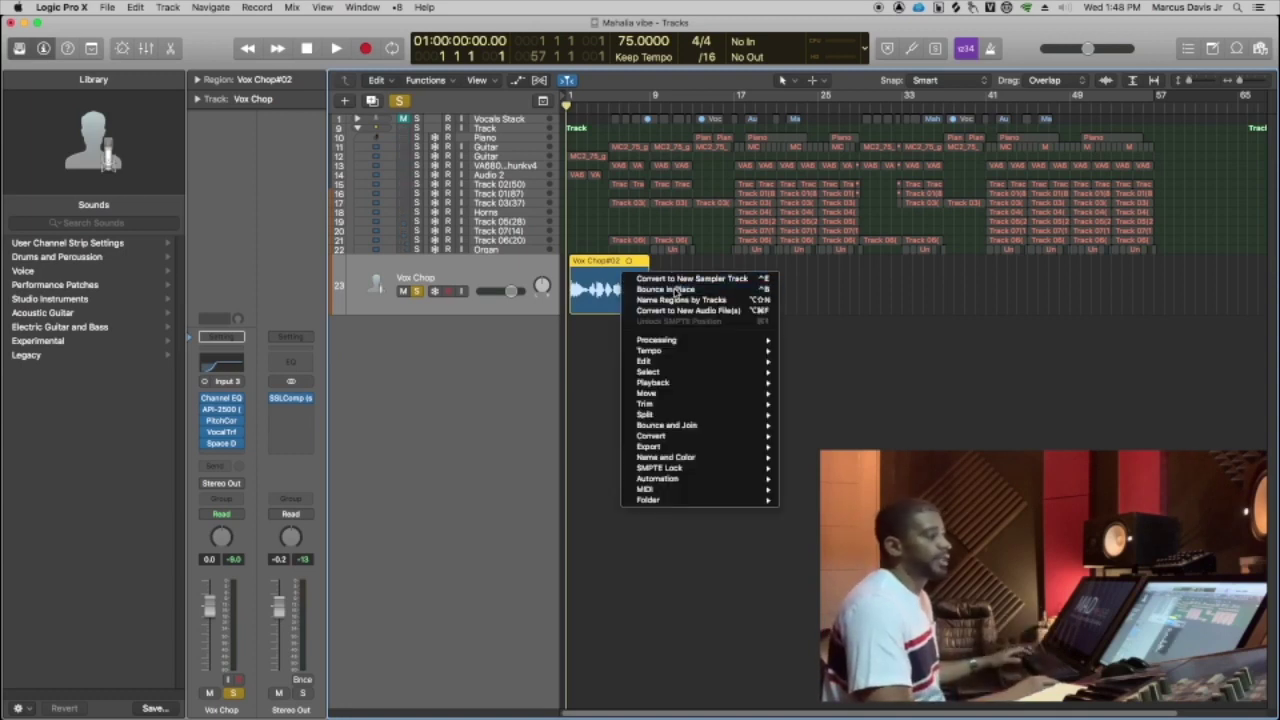
pyautogui.click(666, 289)
pyautogui.click(738, 274)
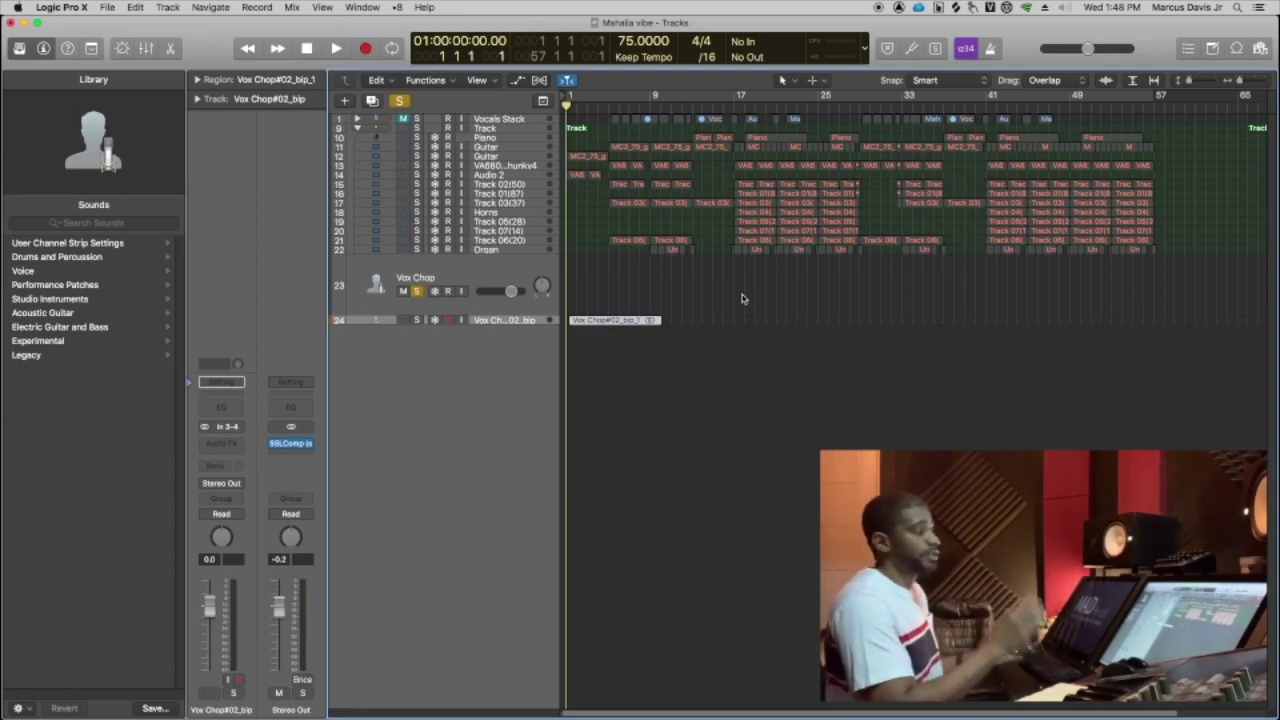
# Delete the original Vox Chop track and enlarge the bounced Vox Chop#02_bip track
pyautogui.click(534, 266)
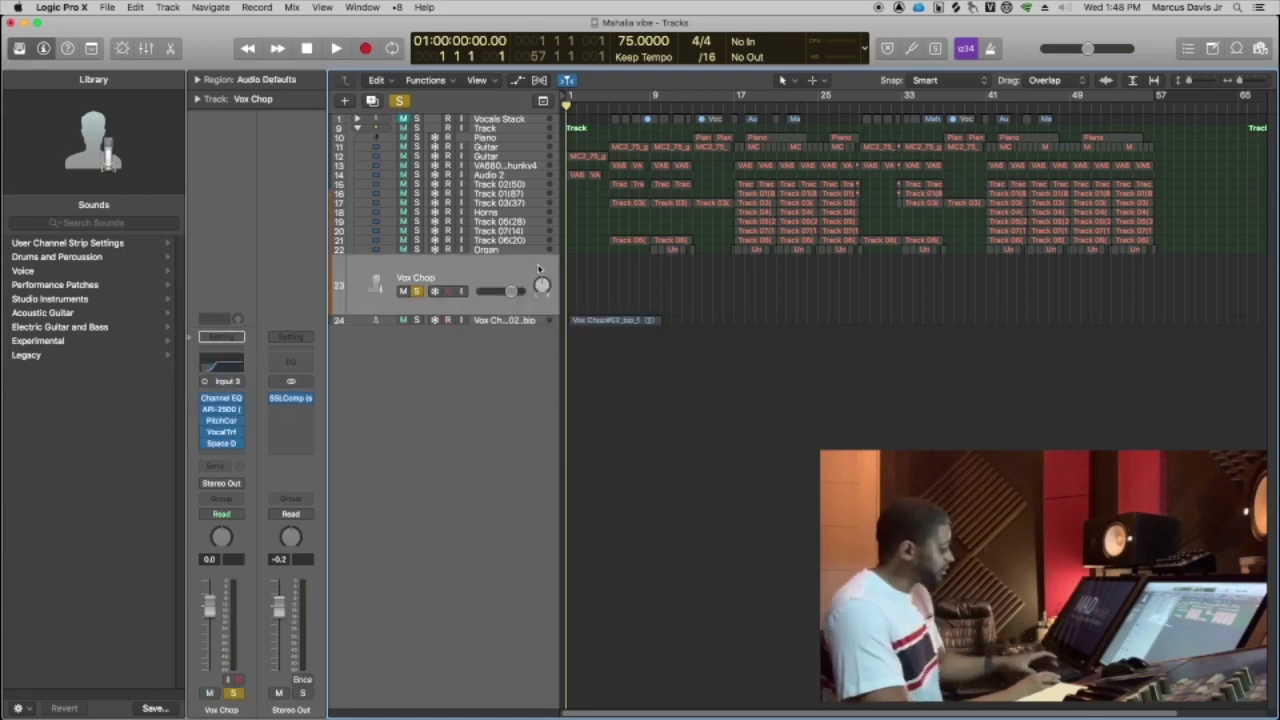
pyautogui.press('super+BackSpace')
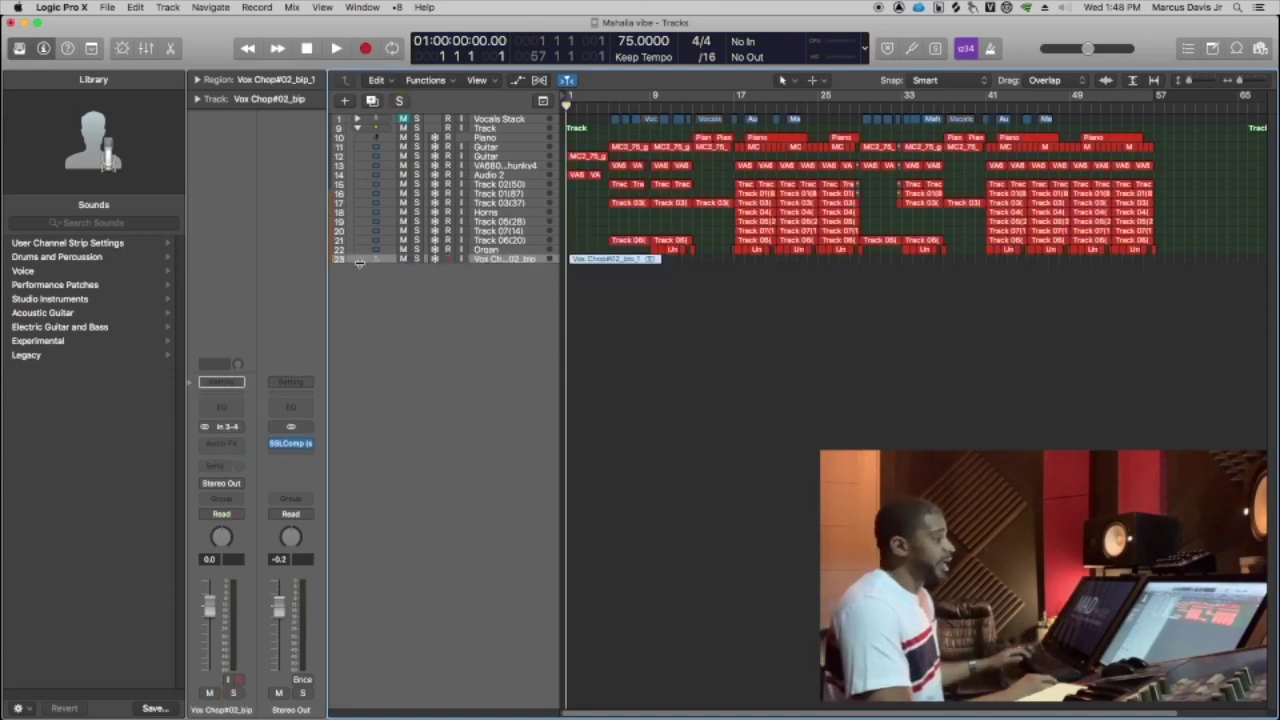
pyautogui.moveTo(359, 261); pyautogui.dragTo(359, 370)
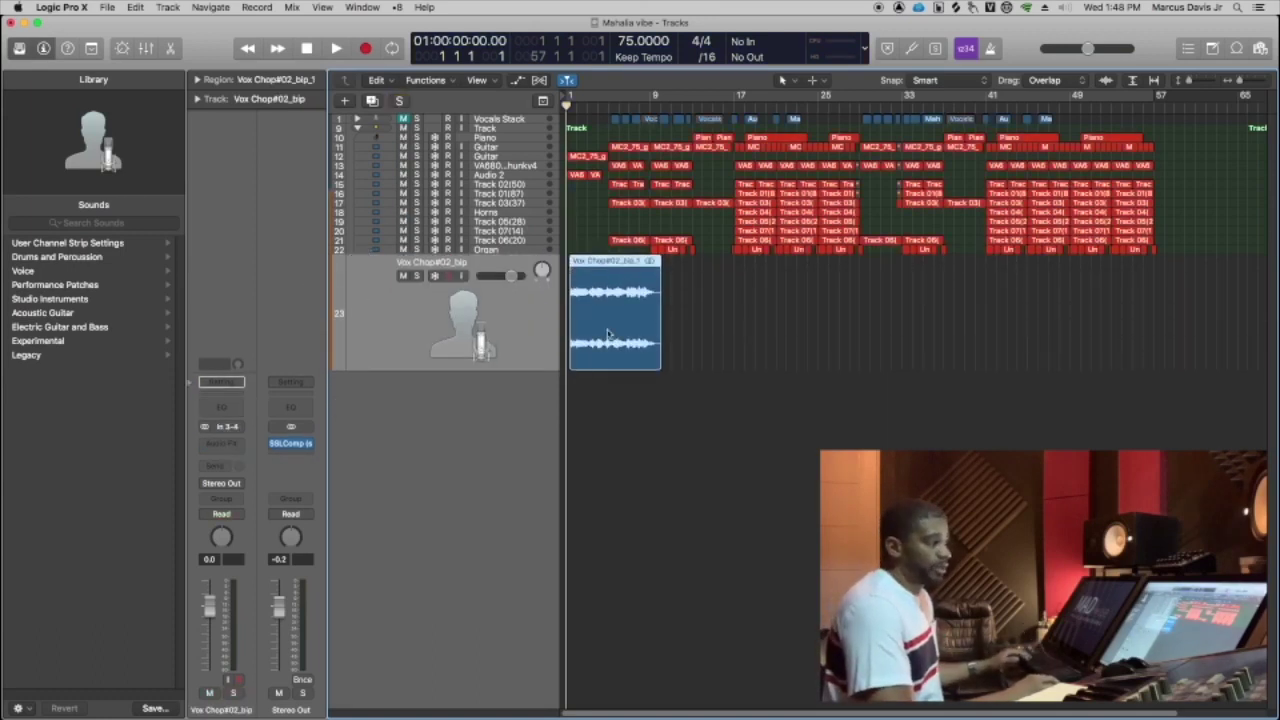
pyautogui.press('z')
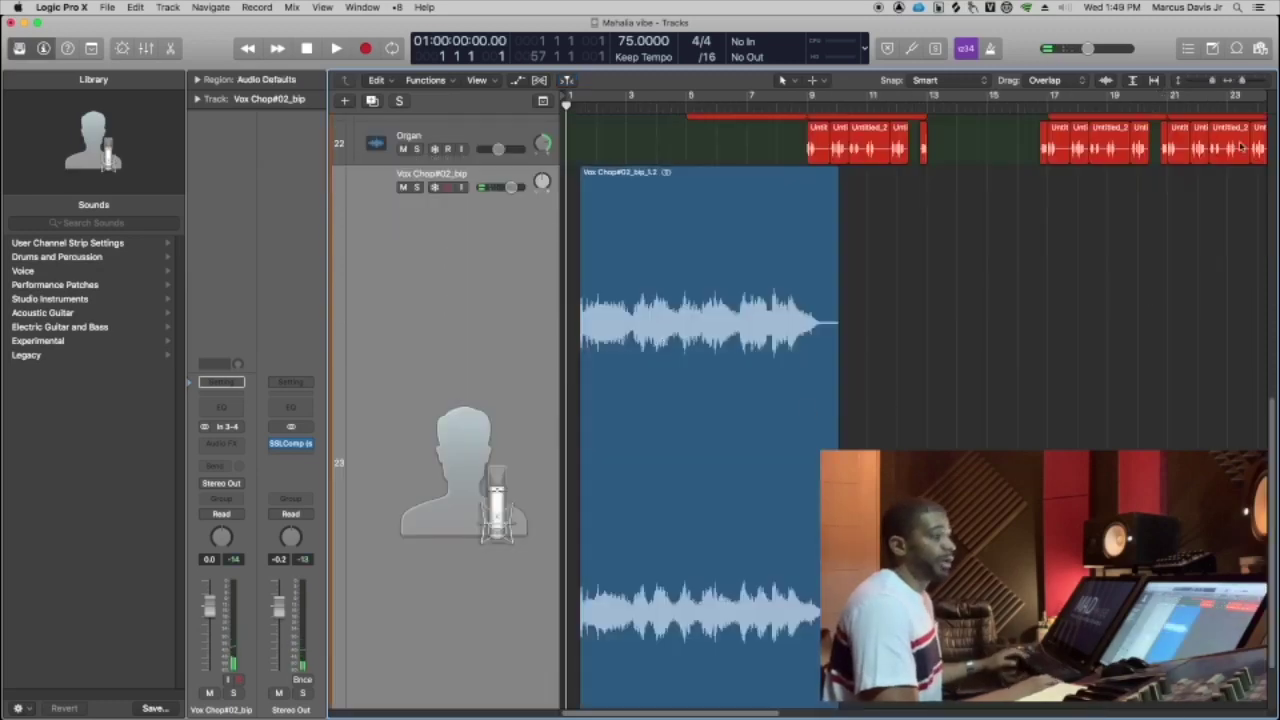
# Raise the bounced vocal region's gain to +6.8 dB in the Region inspector
pyautogui.click(725, 347)
pyautogui.click(199, 80)
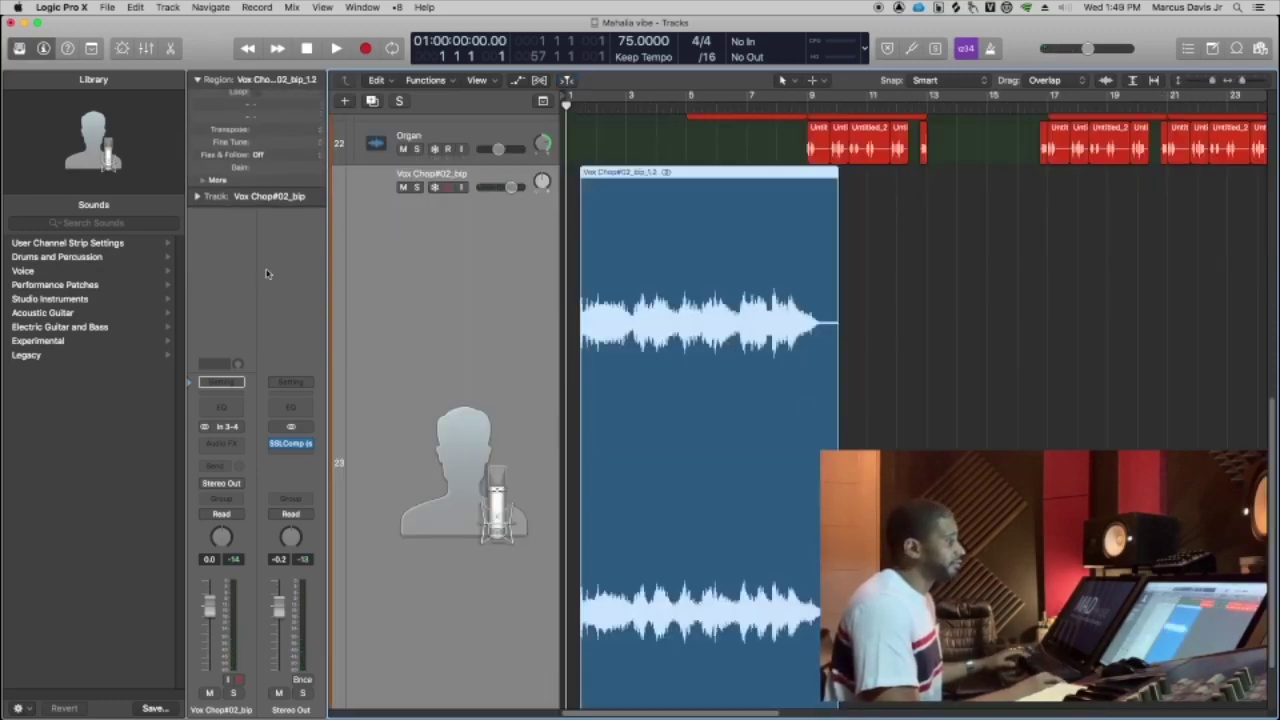
pyautogui.click(205, 198)
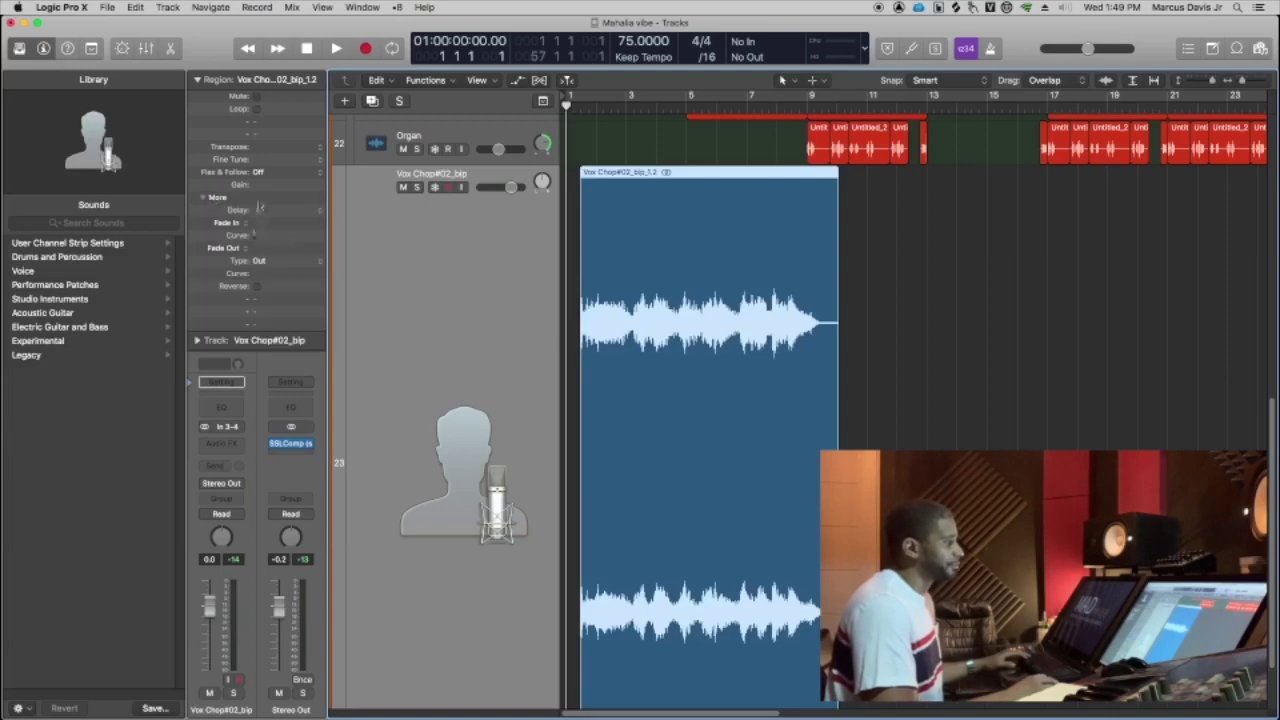
pyautogui.moveTo(265, 185); pyautogui.dragTo(276, 52)
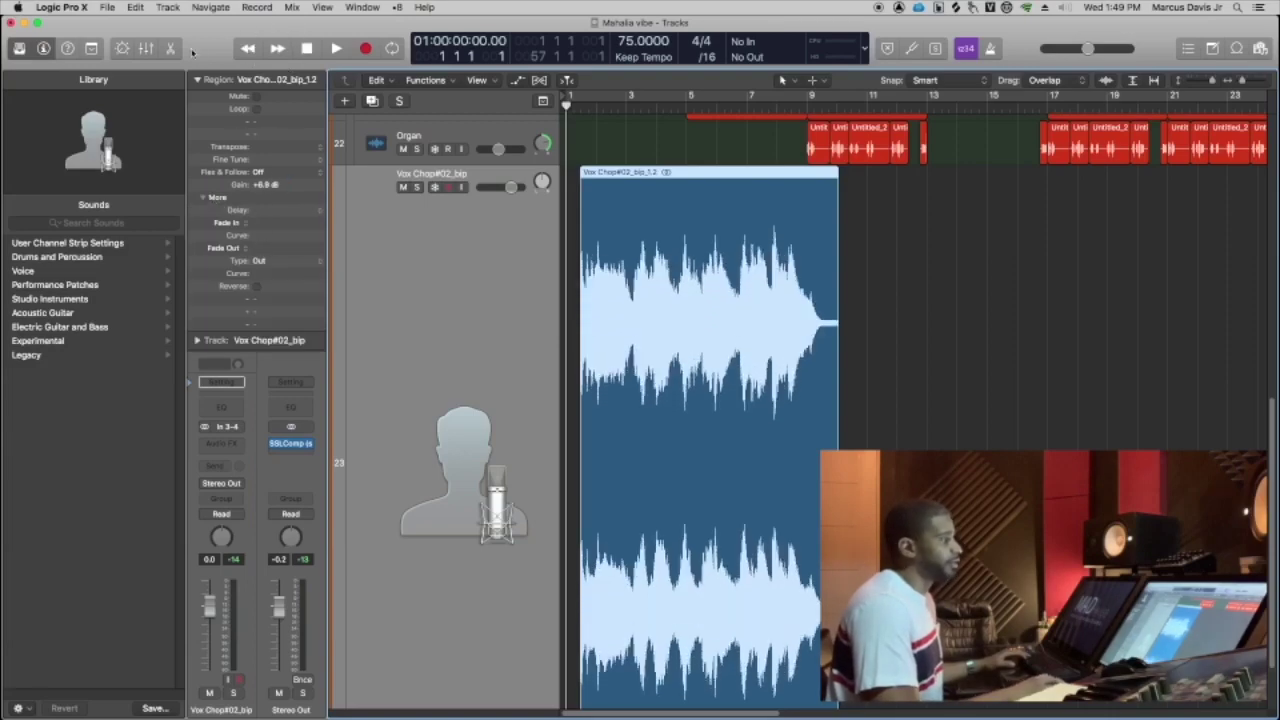
pyautogui.click(198, 80)
pyautogui.press('z')
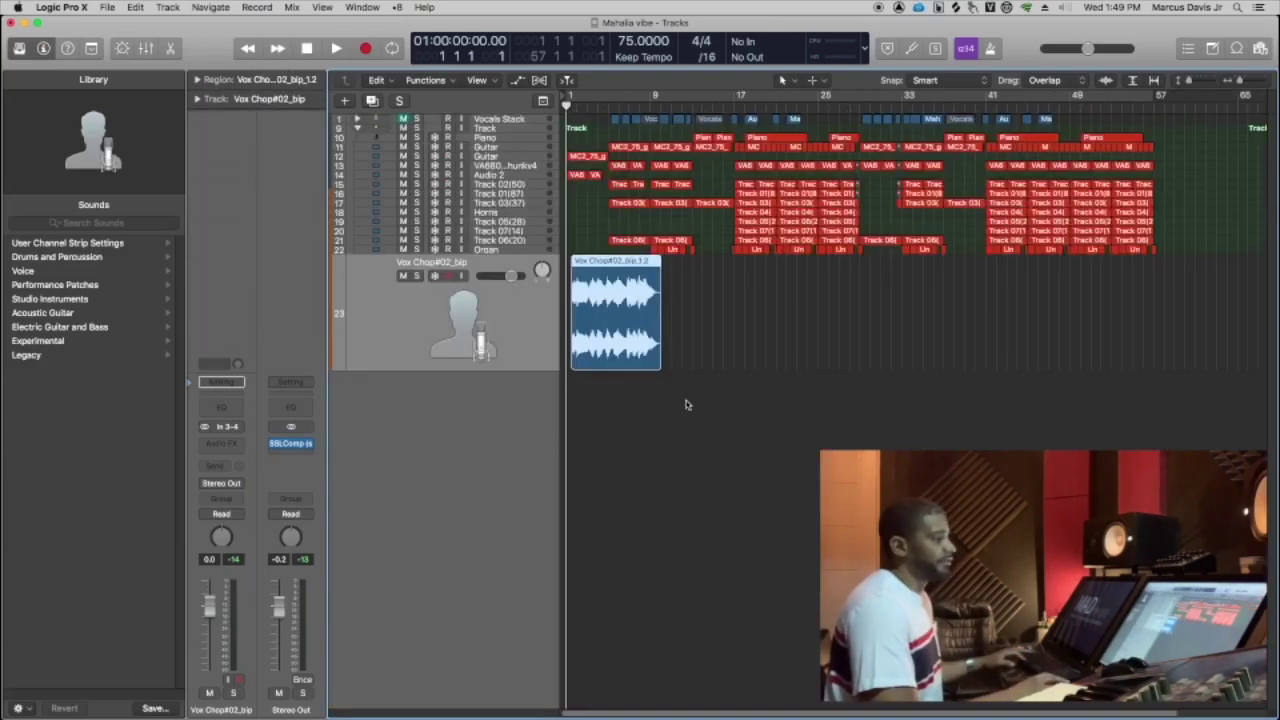
pyautogui.click(685, 413)
# Zoom in on the Vox Chop#02_bip region and pick the Scissors tool
pyautogui.press('z')
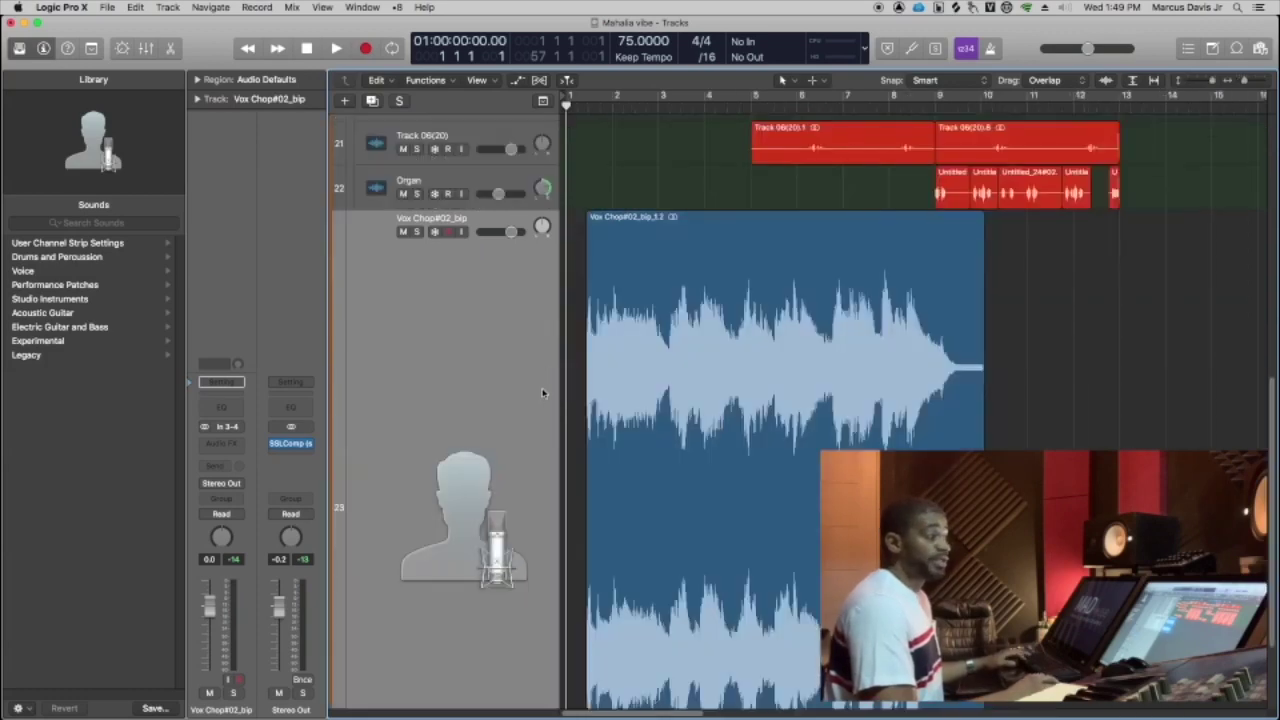
pyautogui.moveTo(1218, 86); pyautogui.dragTo(1204, 86)
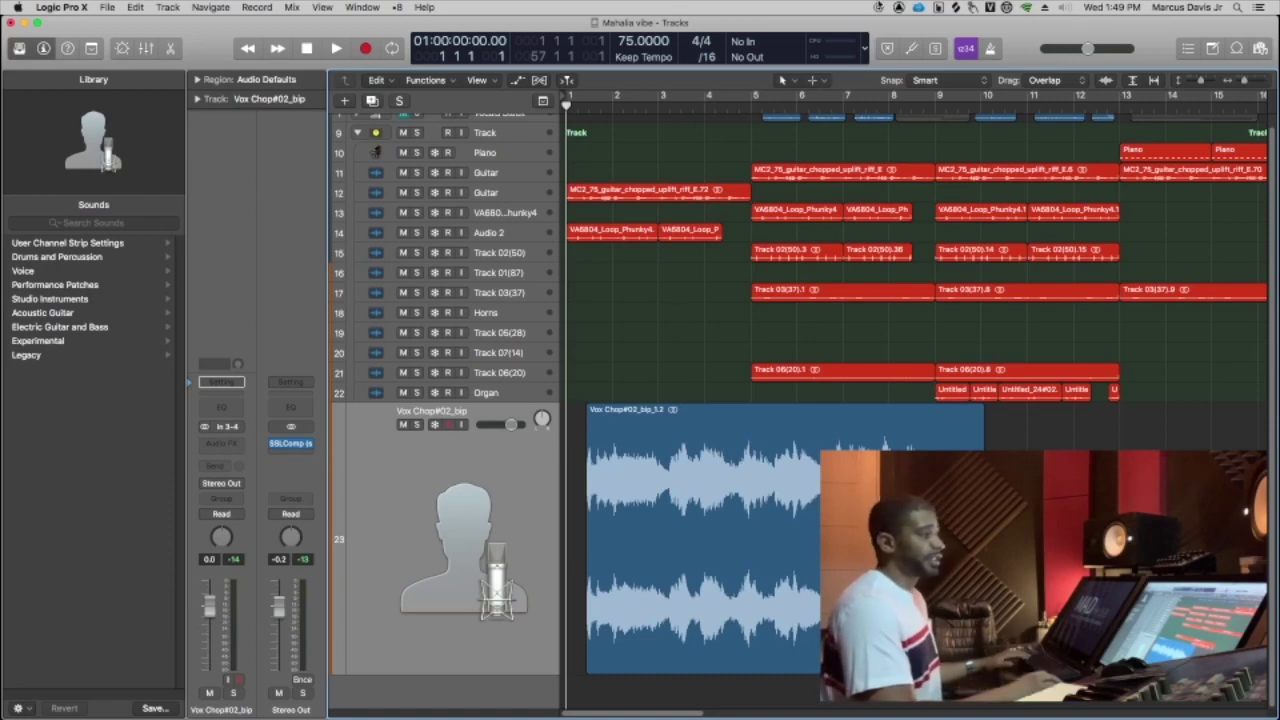
pyautogui.click(800, 80)
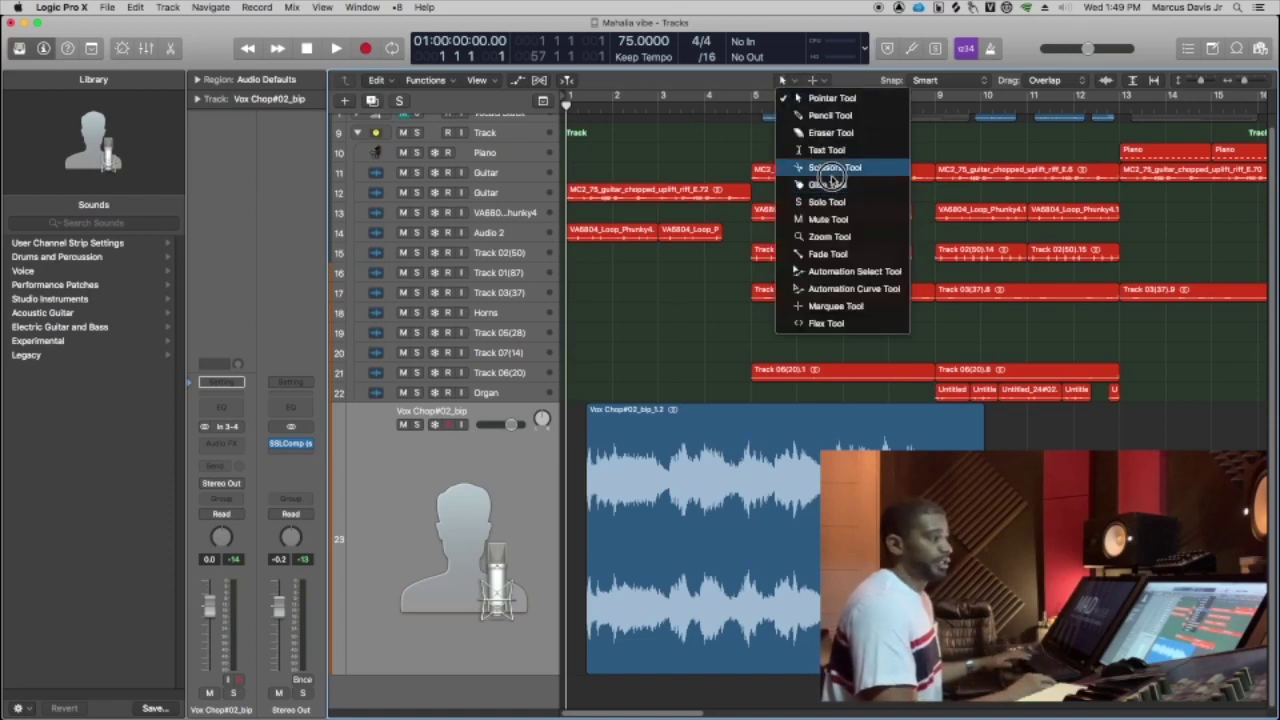
pyautogui.click(822, 398)
pyautogui.moveTo(922, 395); pyautogui.dragTo(570, 690)
pyautogui.click(1209, 81)
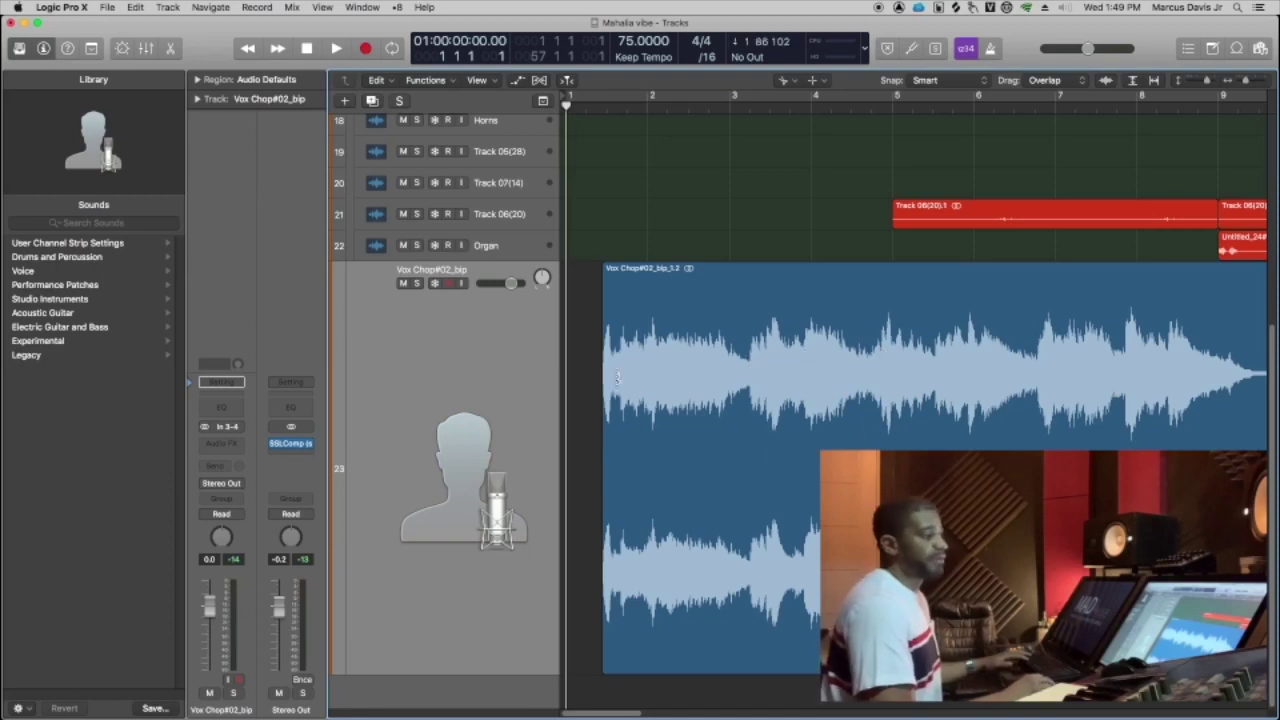
# During playback, make seven beat-aligned cuts splitting the vocal into eight slices
pyautogui.press('space')
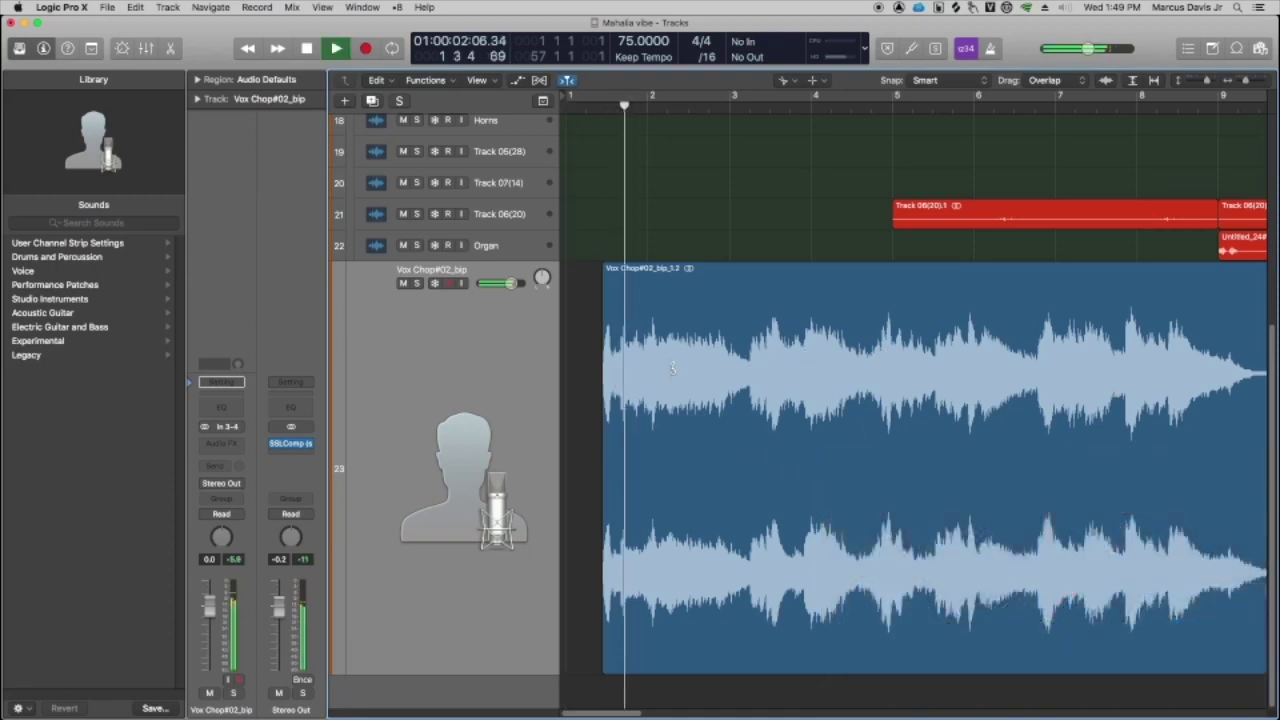
pyautogui.click(662, 366)
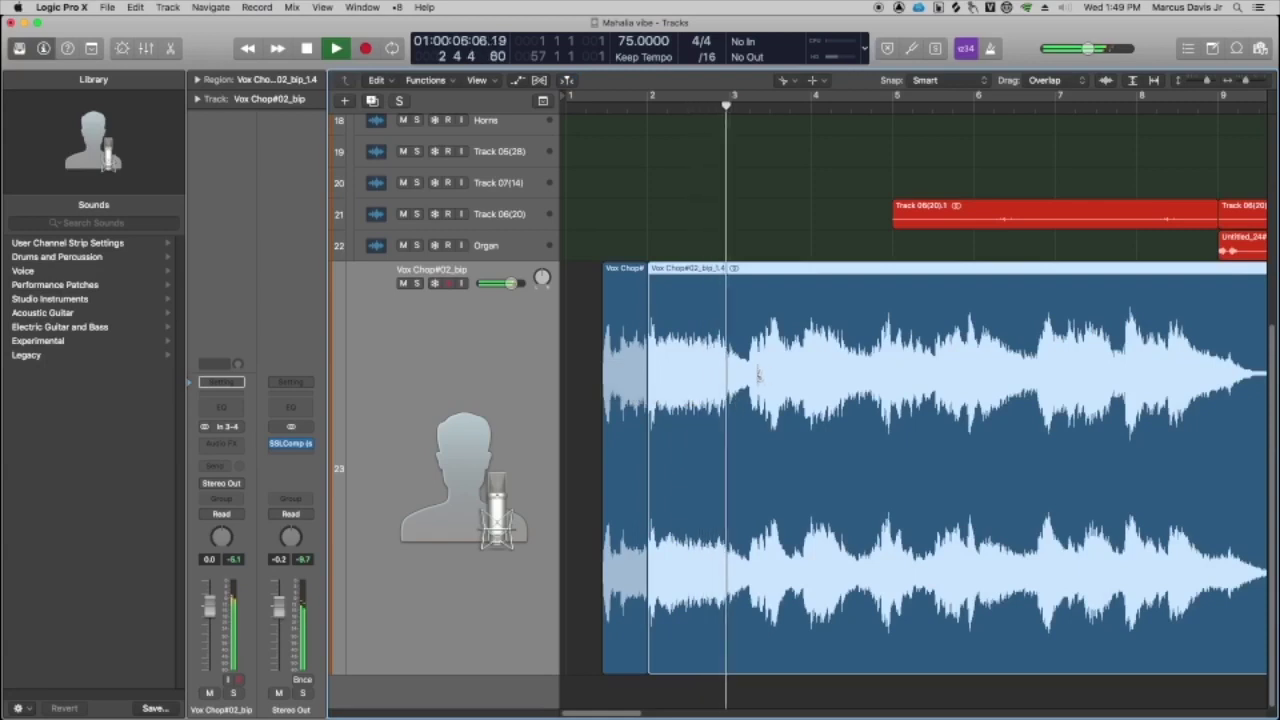
pyautogui.click(752, 374)
pyautogui.click(802, 365)
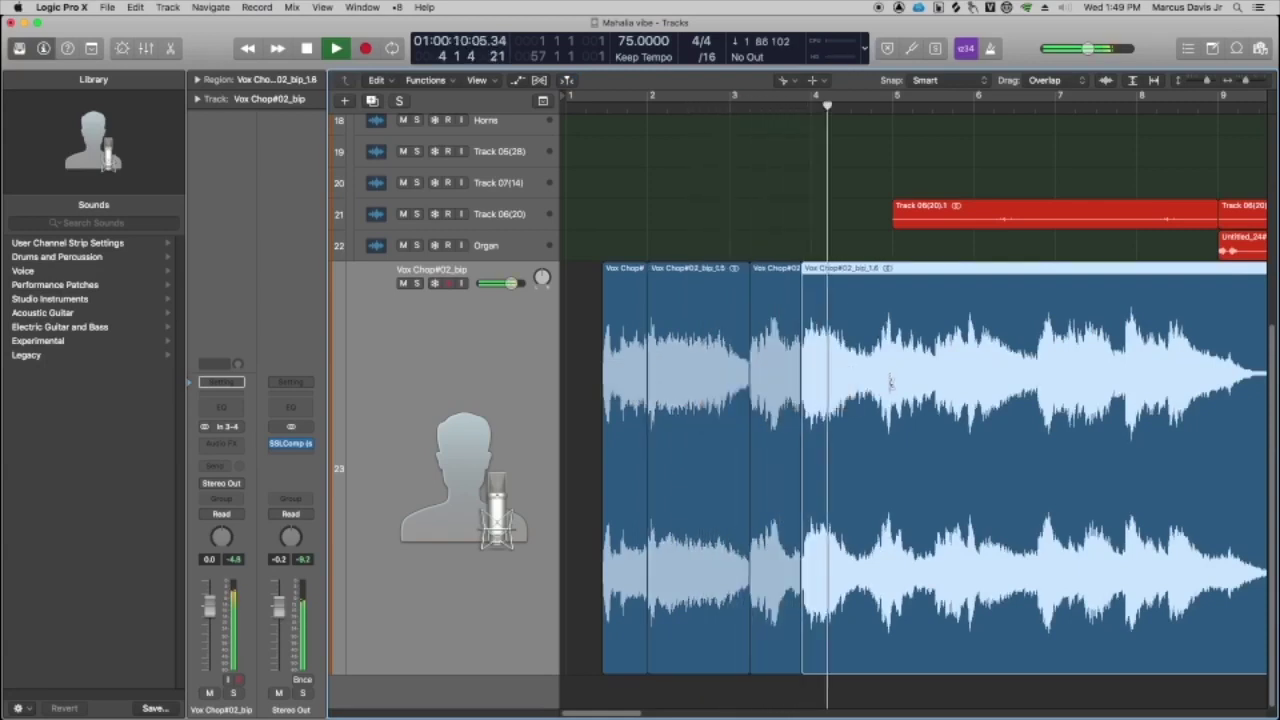
pyautogui.click(873, 373)
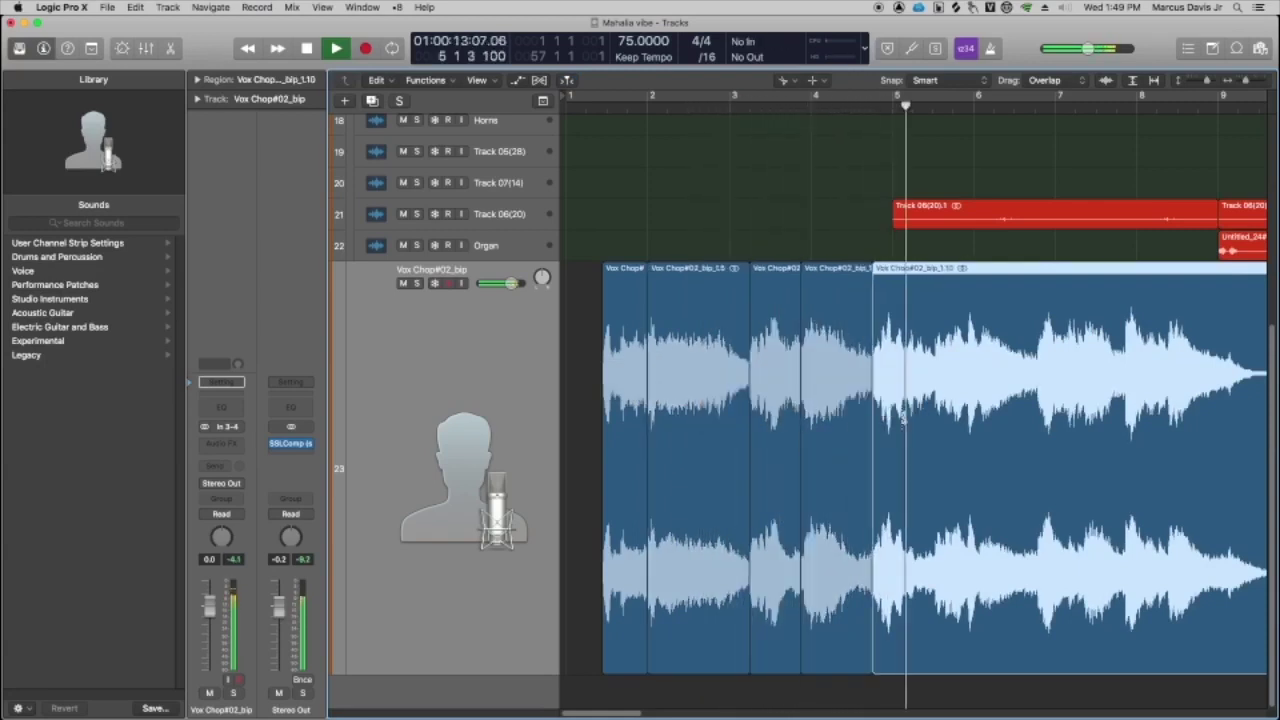
pyautogui.click(935, 368)
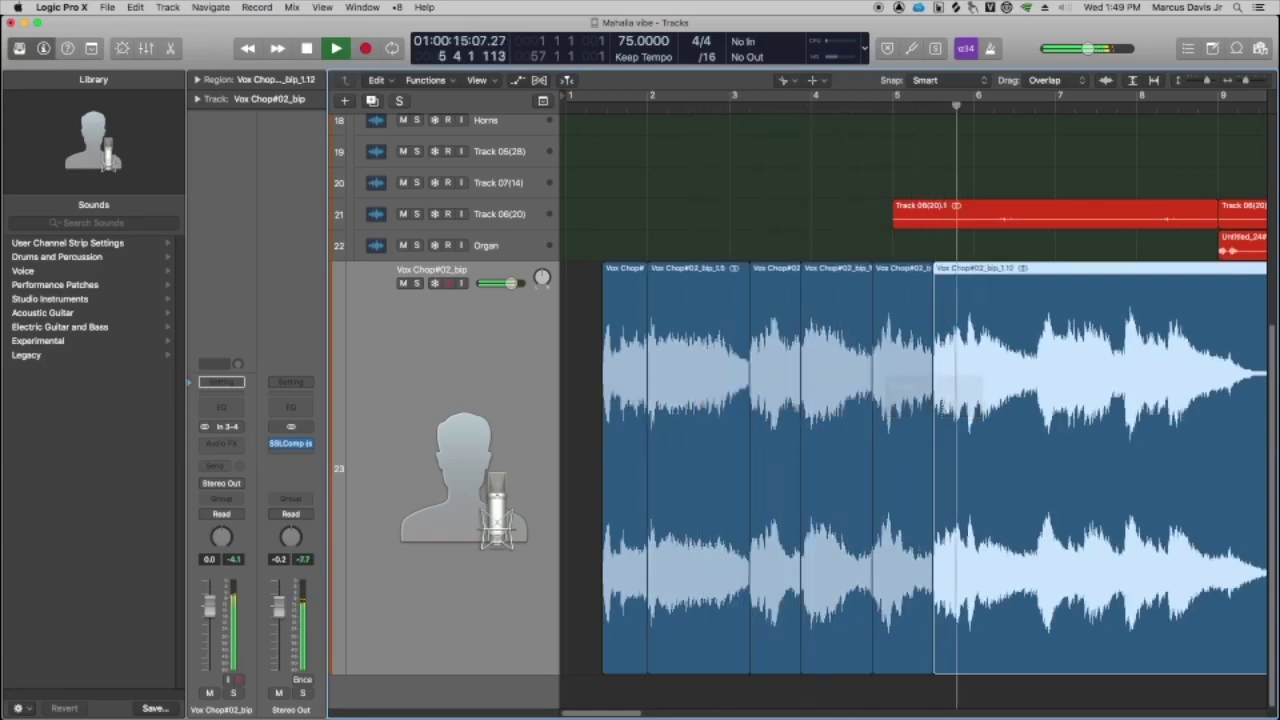
pyautogui.click(1036, 370)
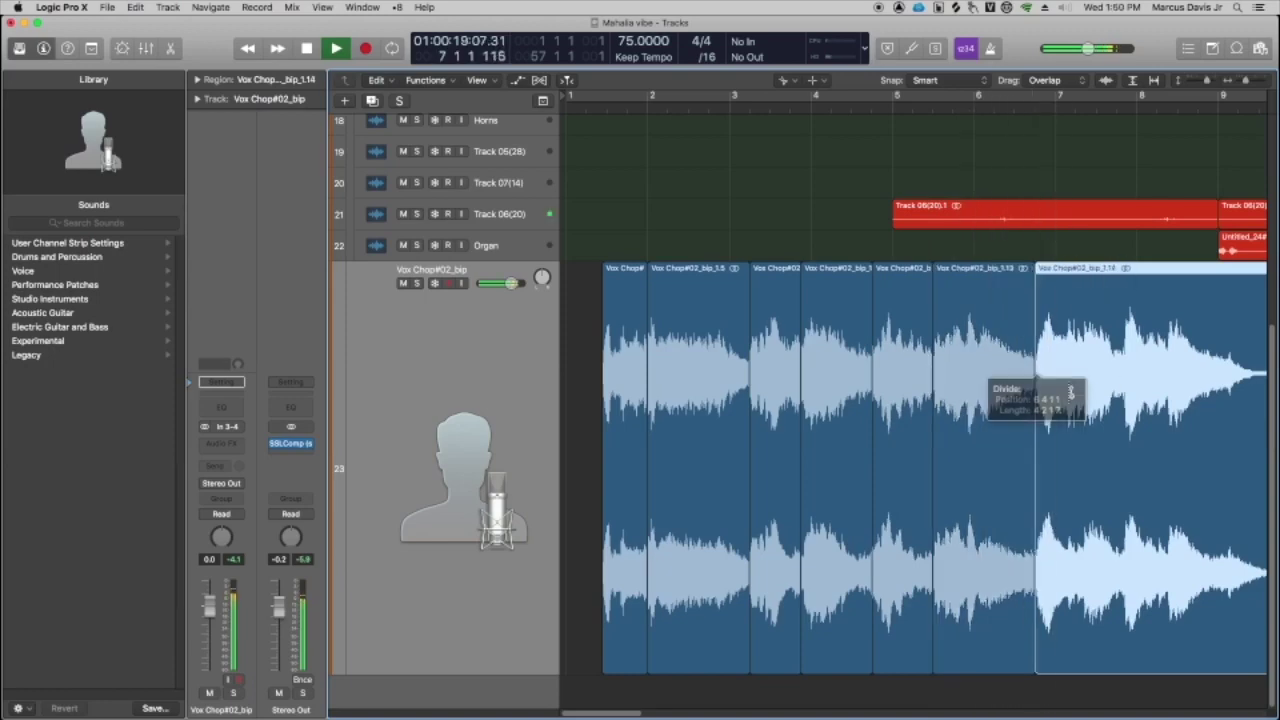
pyautogui.click(1148, 362)
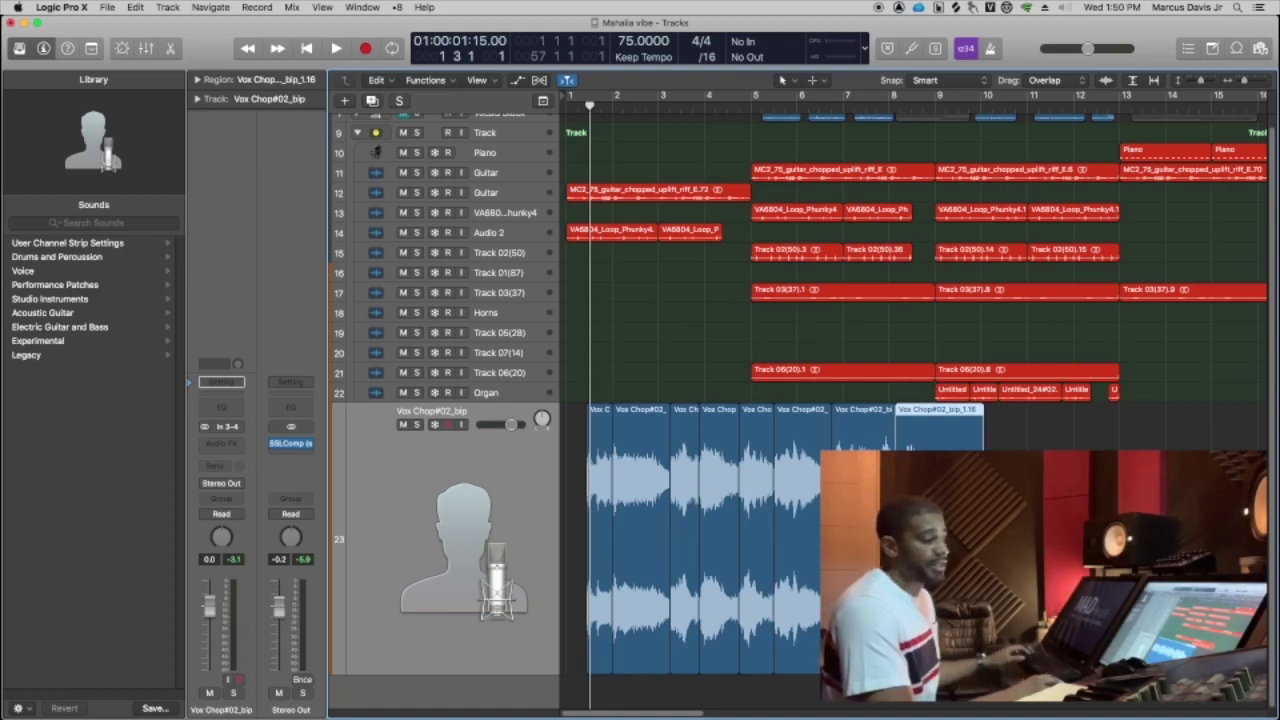
# Convert all eight vocal slices into a new EXS24 sampler track with trigger notes C1 to G1
pyautogui.click(655, 413)
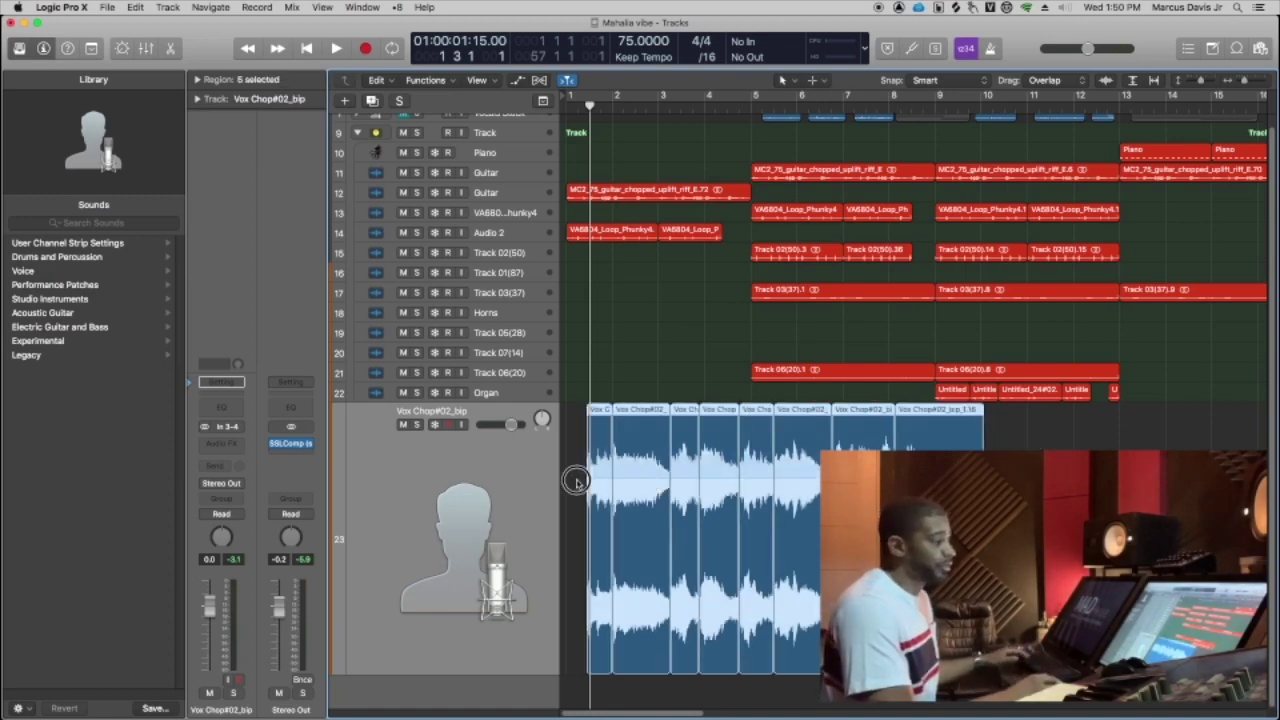
pyautogui.rightClick(647, 414)
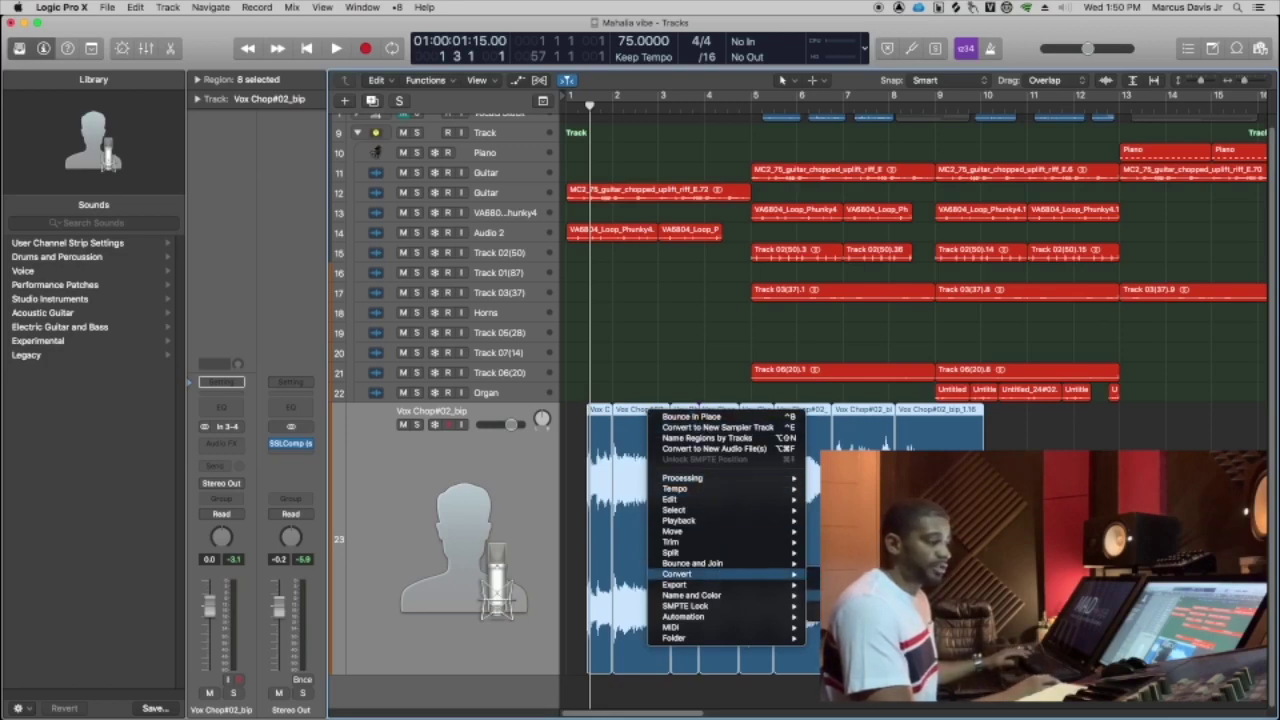
pyautogui.click(717, 427)
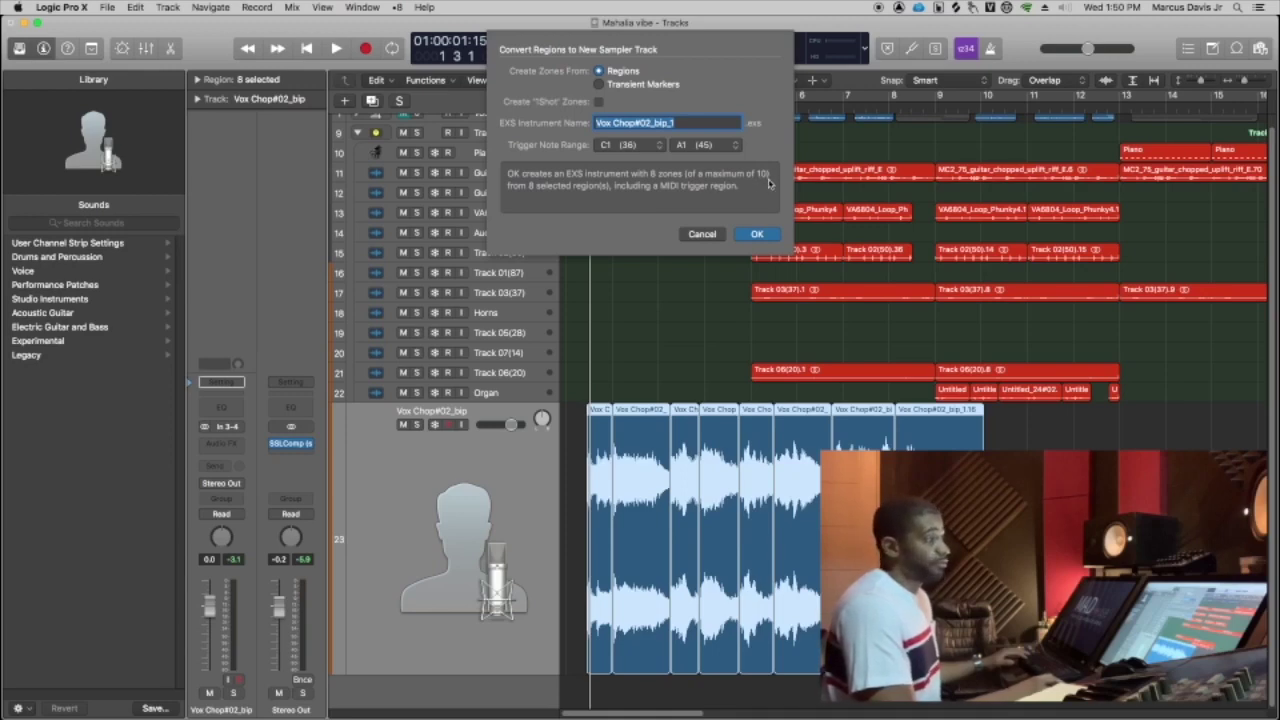
pyautogui.click(722, 146)
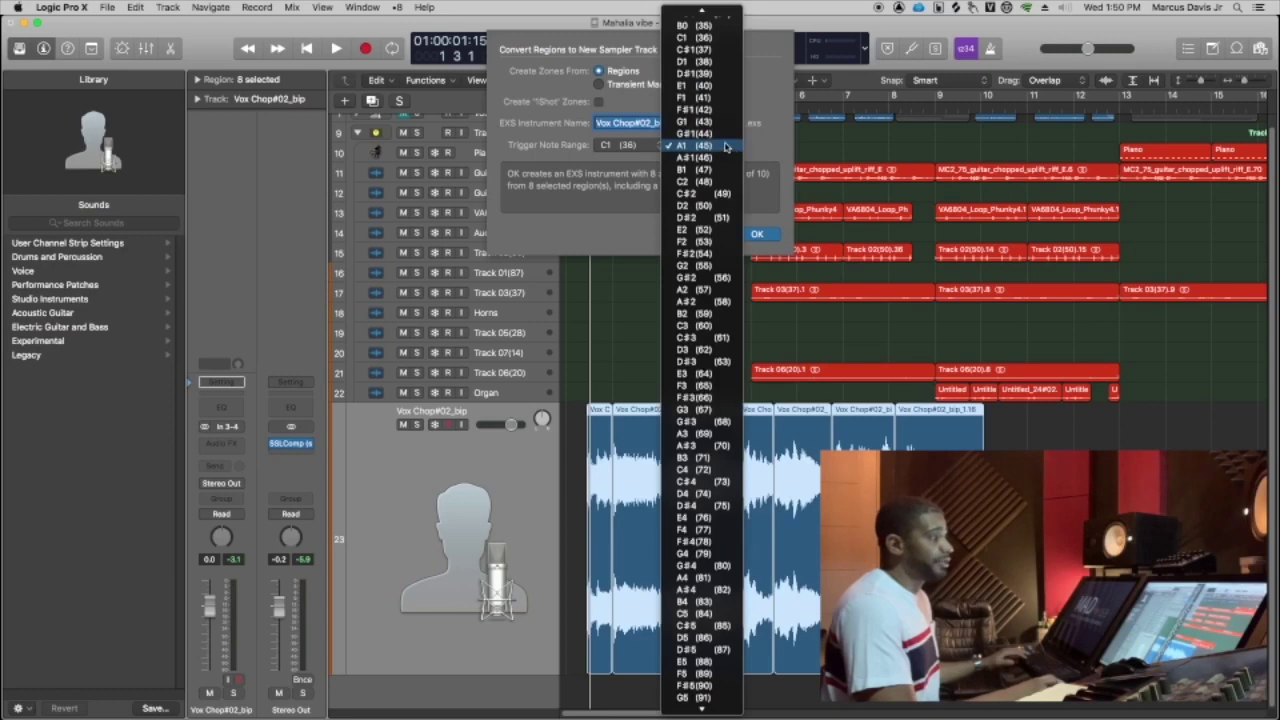
pyautogui.click(720, 121)
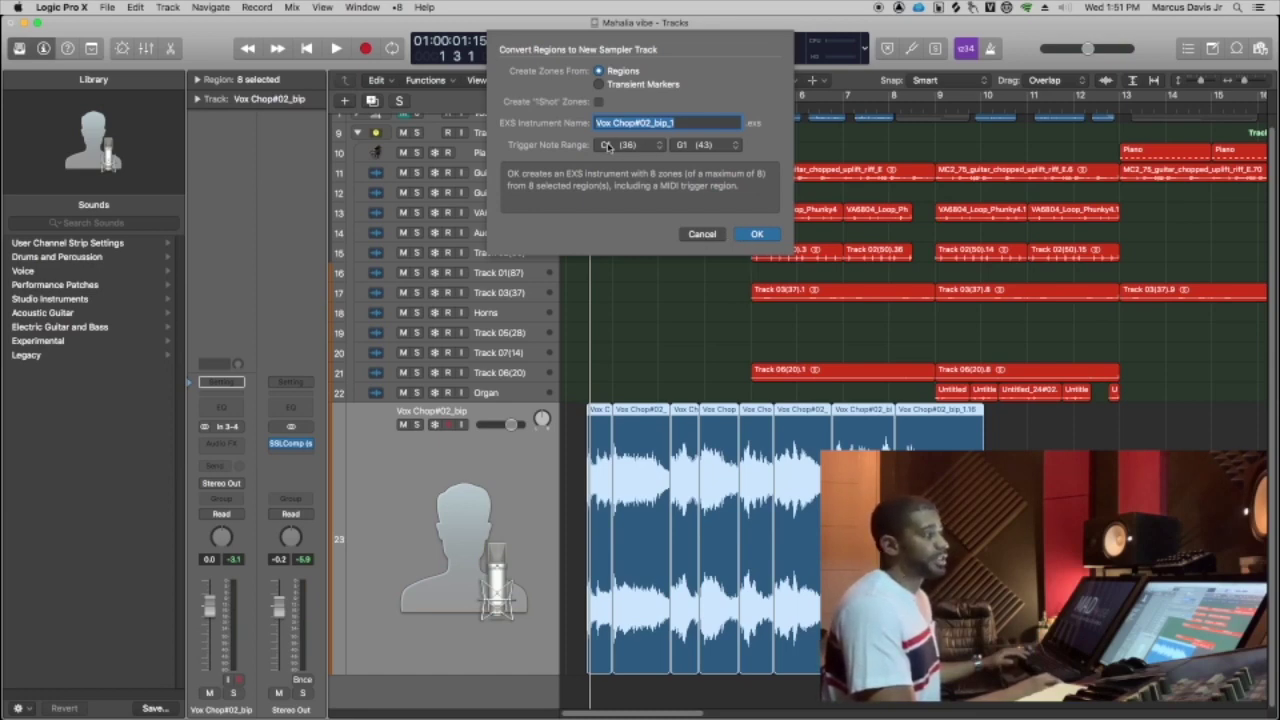
pyautogui.press('Return')
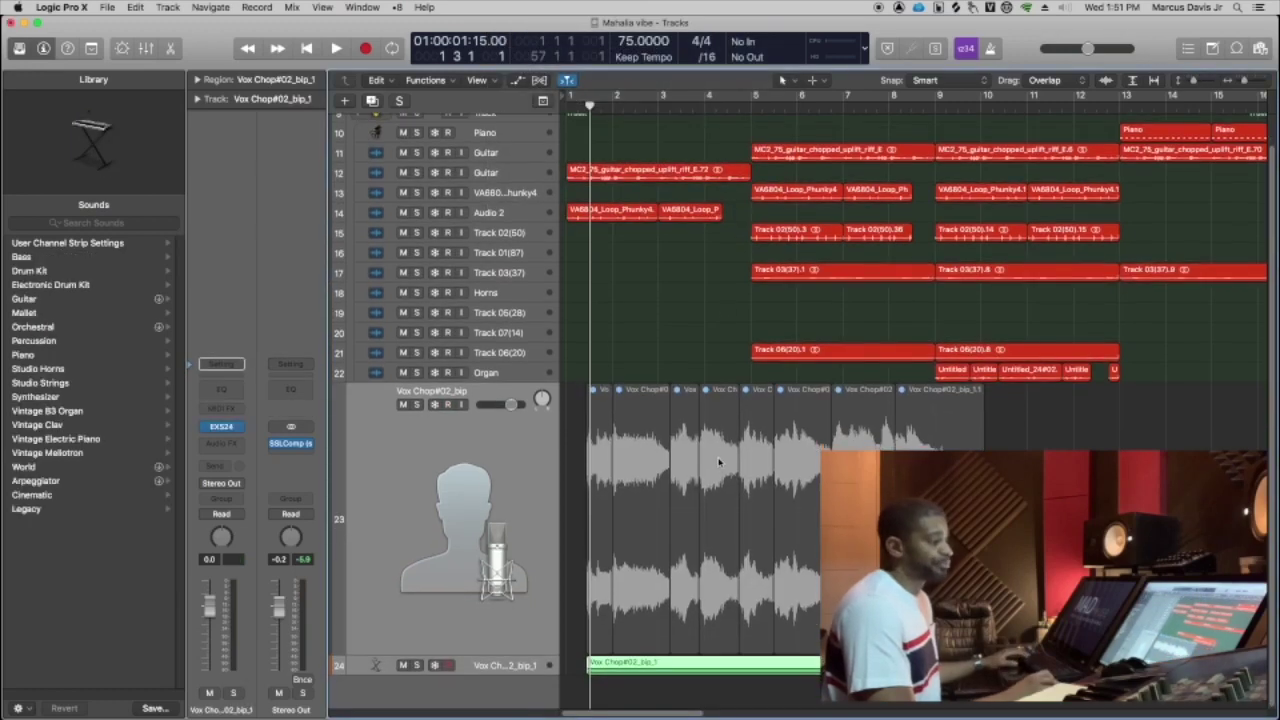
# Enlarge sampler track 24 and delete its auto-generated MIDI trigger region
pyautogui.moveTo(377, 676); pyautogui.dragTo(378, 702)
pyautogui.scroll(-1, 450, 650)
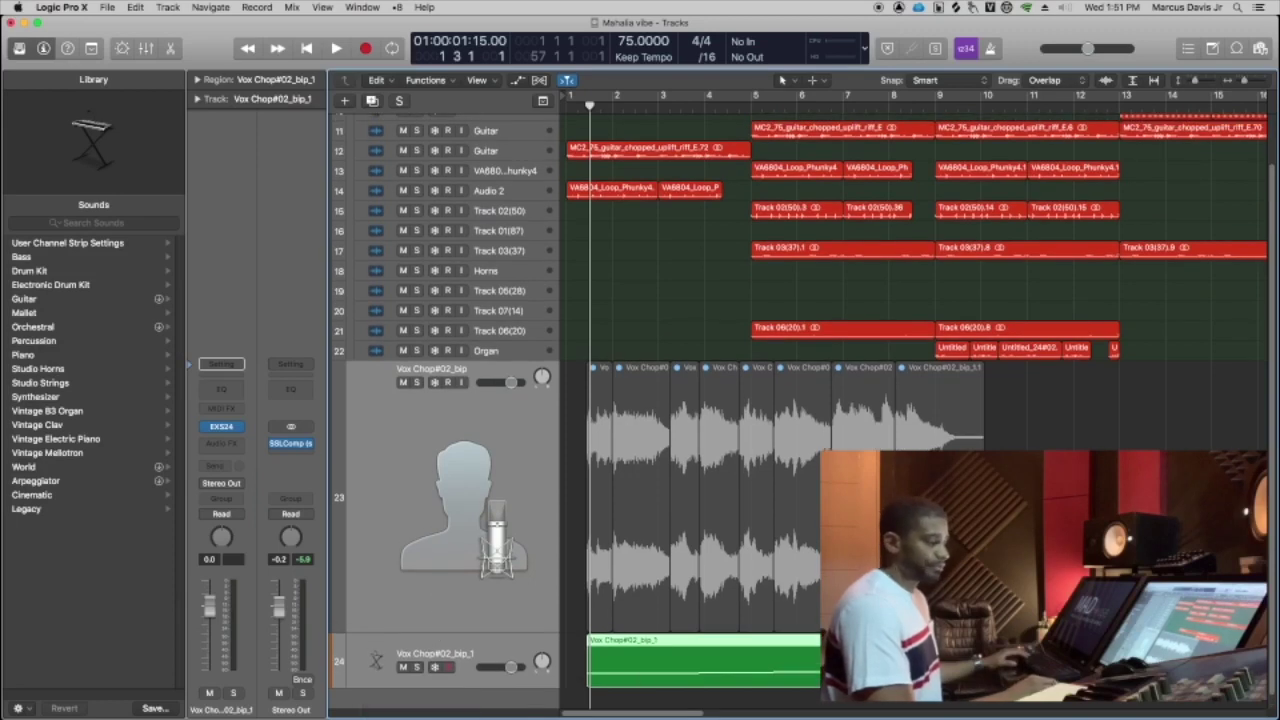
pyautogui.press('Delete')
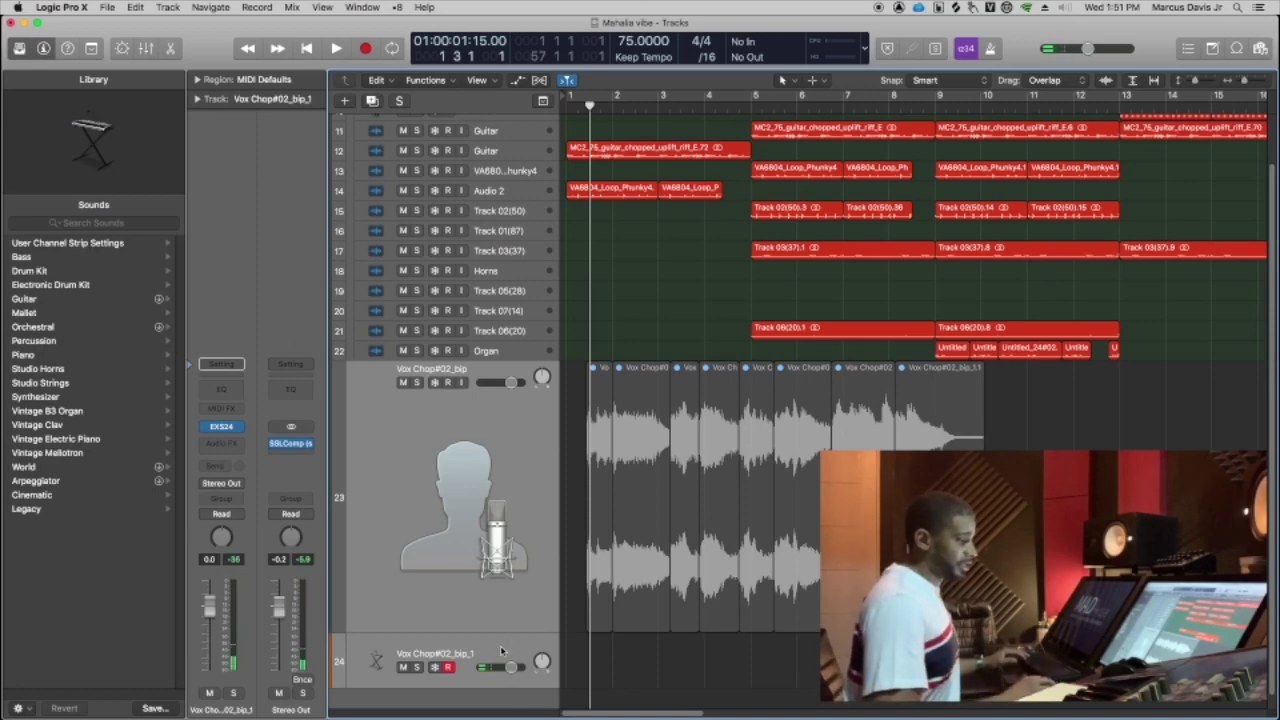
# Solo the sampler track and fit all tracks vertically in view
pyautogui.click(501, 648)
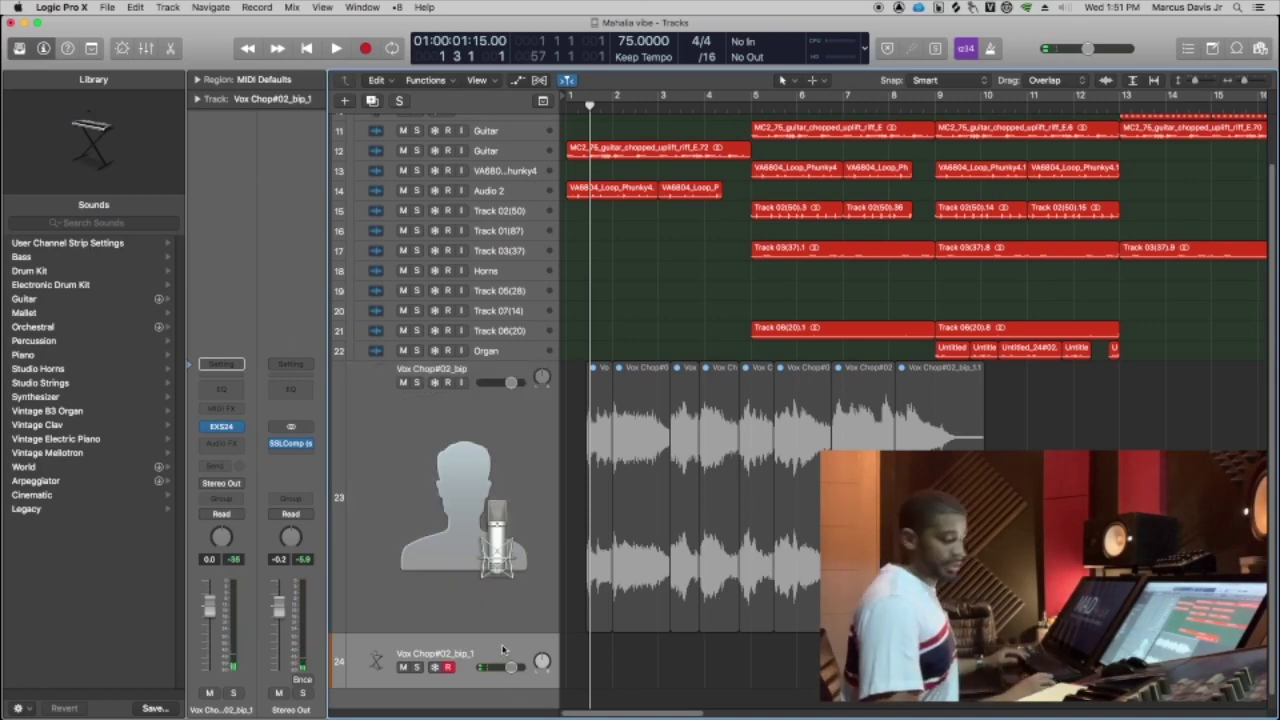
pyautogui.click(417, 667)
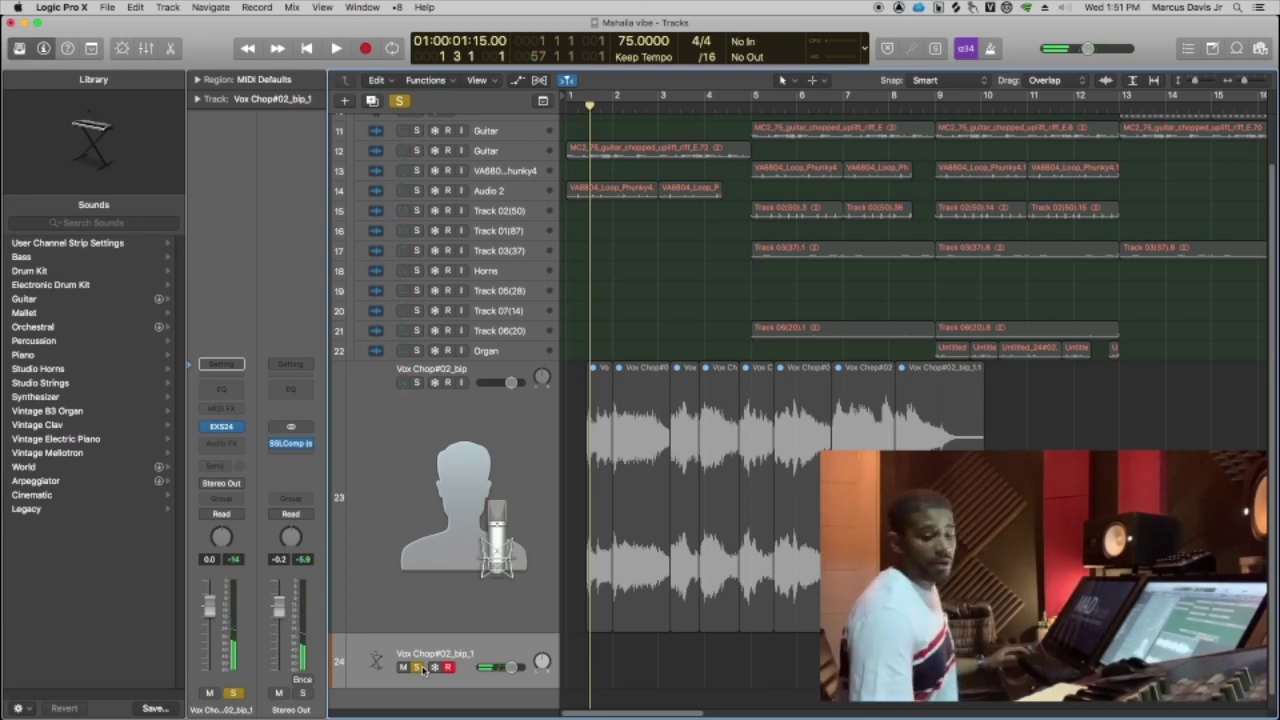
pyautogui.press('super+Up')
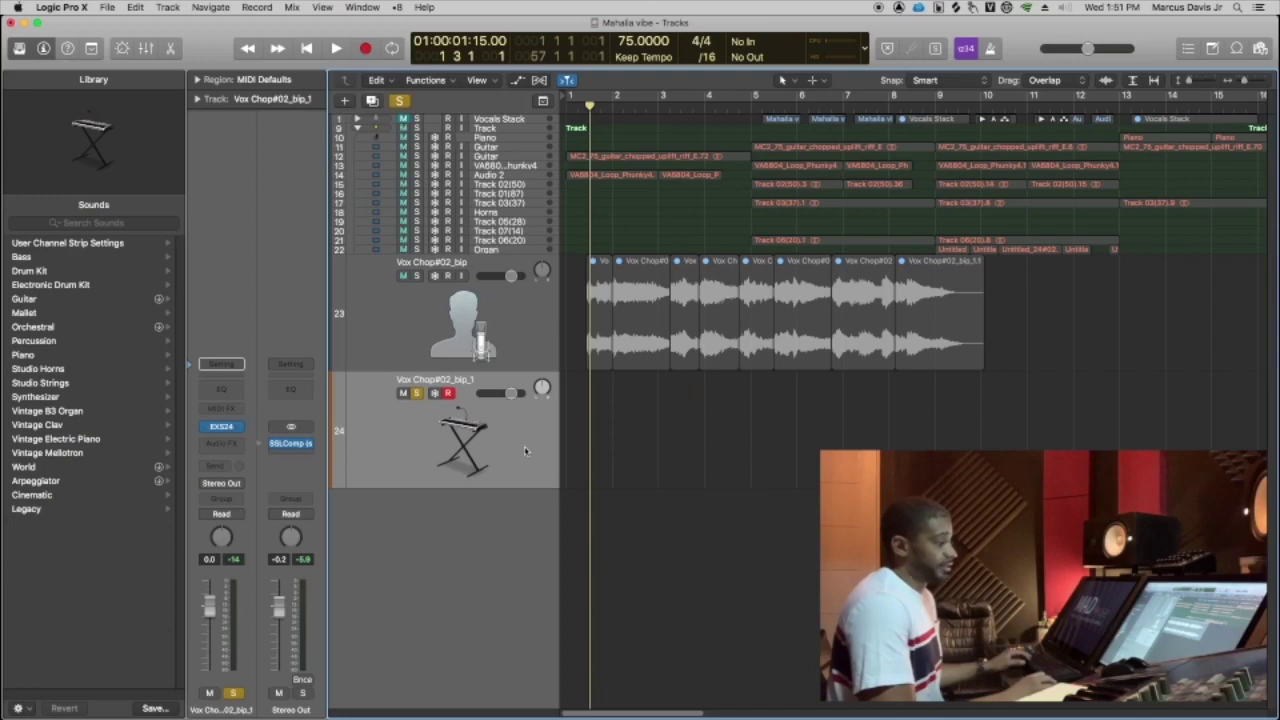
# In the EXS24 sampler, adjust the small knob beside the Glide slider, then close the sampler window
pyautogui.click(221, 426)
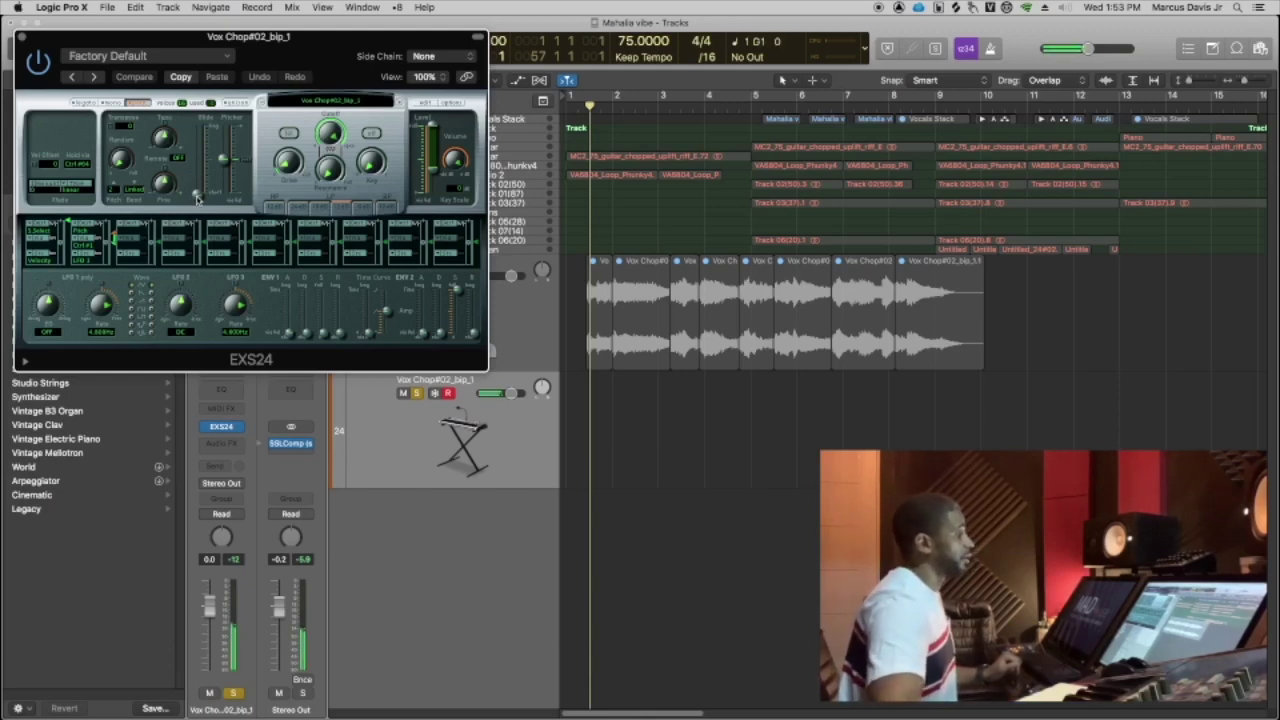
pyautogui.moveTo(197, 198); pyautogui.dragTo(204, 178)
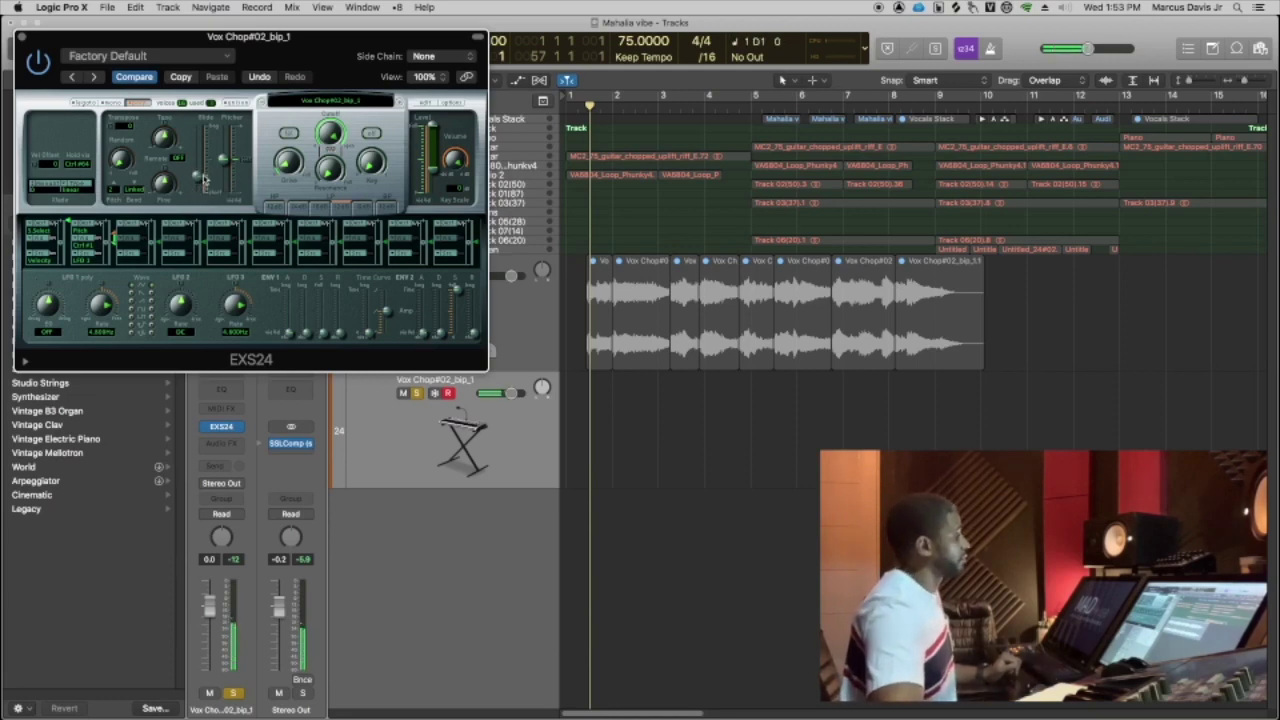
pyautogui.click(202, 177)
pyautogui.moveTo(202, 177); pyautogui.dragTo(200, 185)
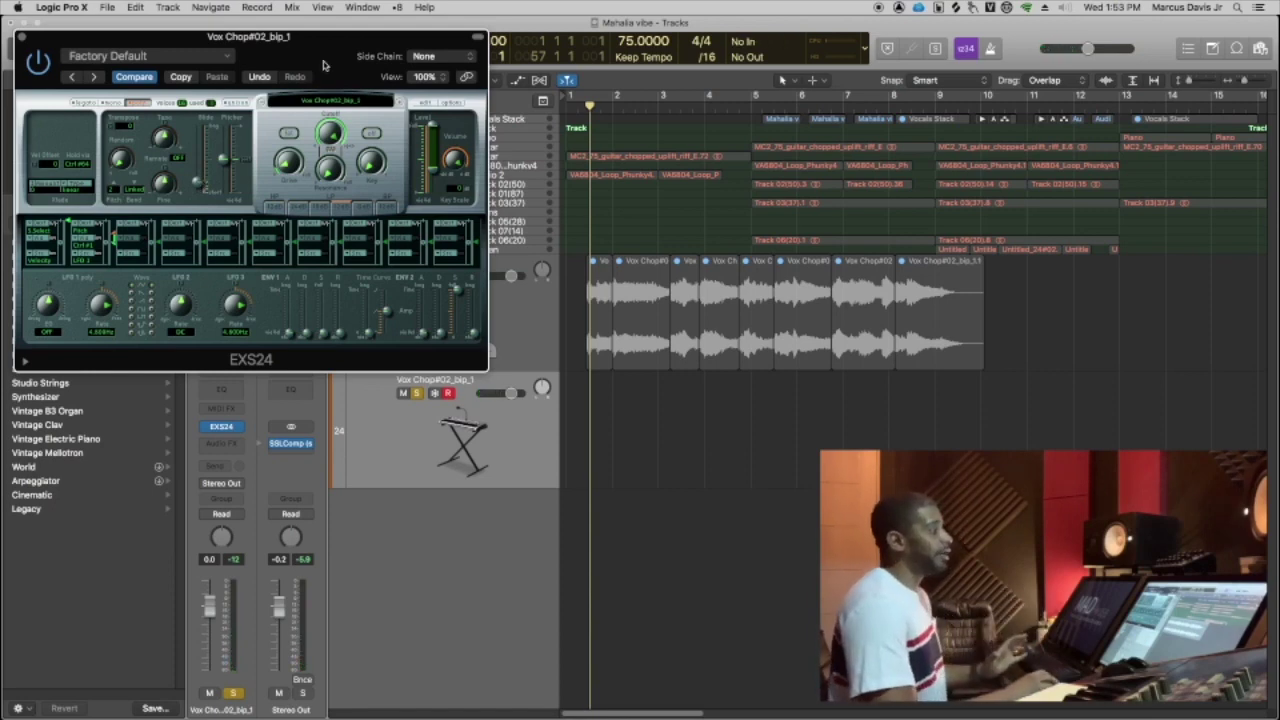
pyautogui.moveTo(323, 64); pyautogui.dragTo(346, 76)
pyautogui.click(44, 50)
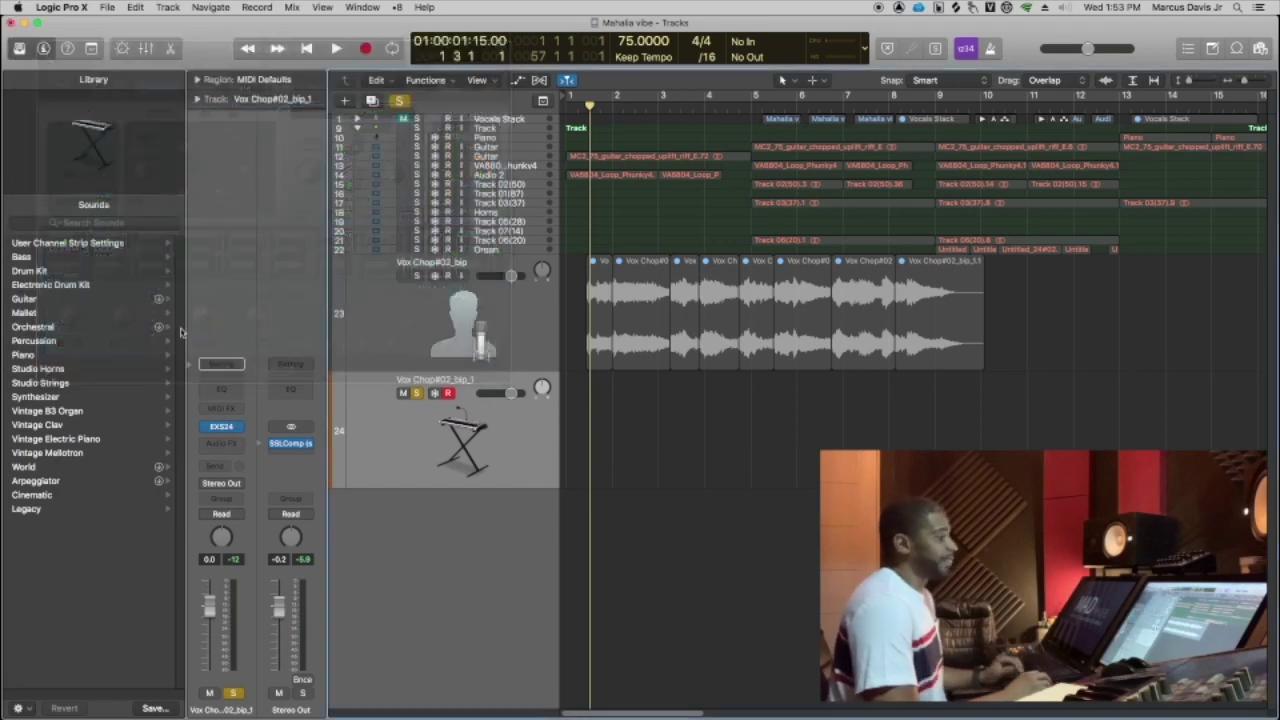
# Insert a Channel EQ with its 24 dB/Oct High Cut band lowered to about 1040 Hz
pyautogui.click(222, 388)
pyautogui.click(618, 107)
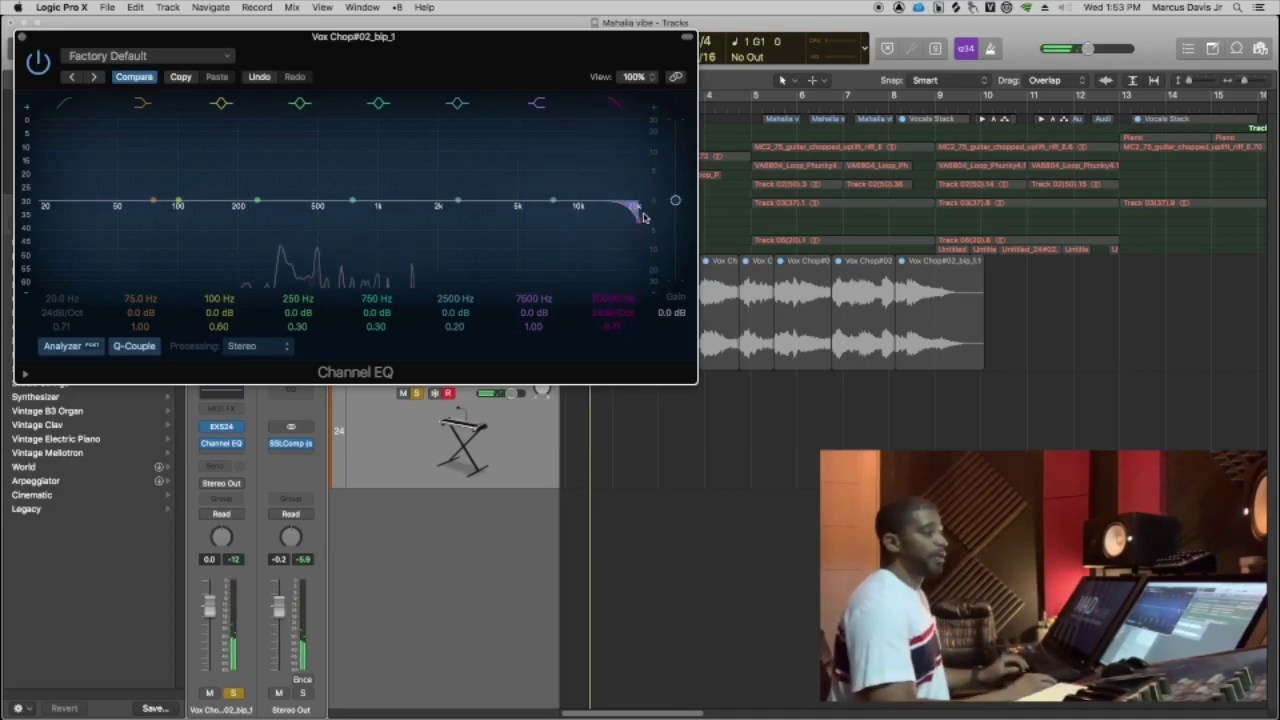
pyautogui.moveTo(634, 207); pyautogui.dragTo(337, 211)
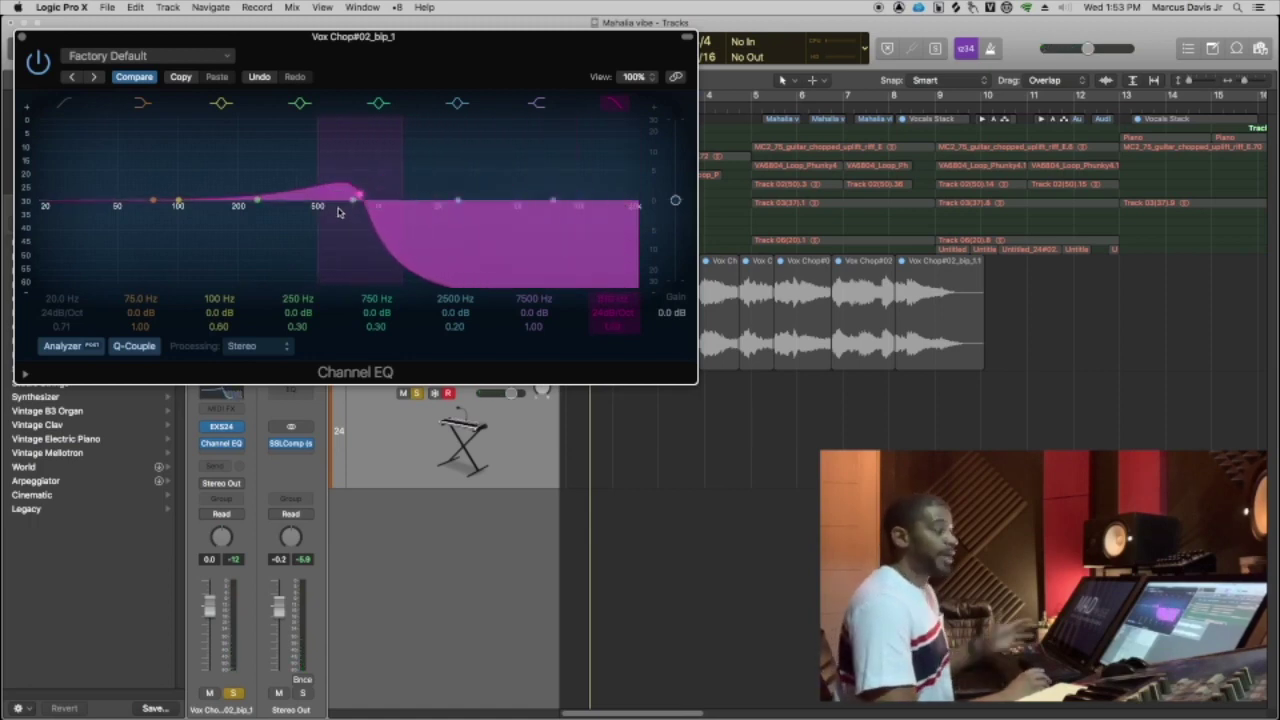
# Play back the filtered slices, stop, and close the Channel EQ window
pyautogui.press('space')
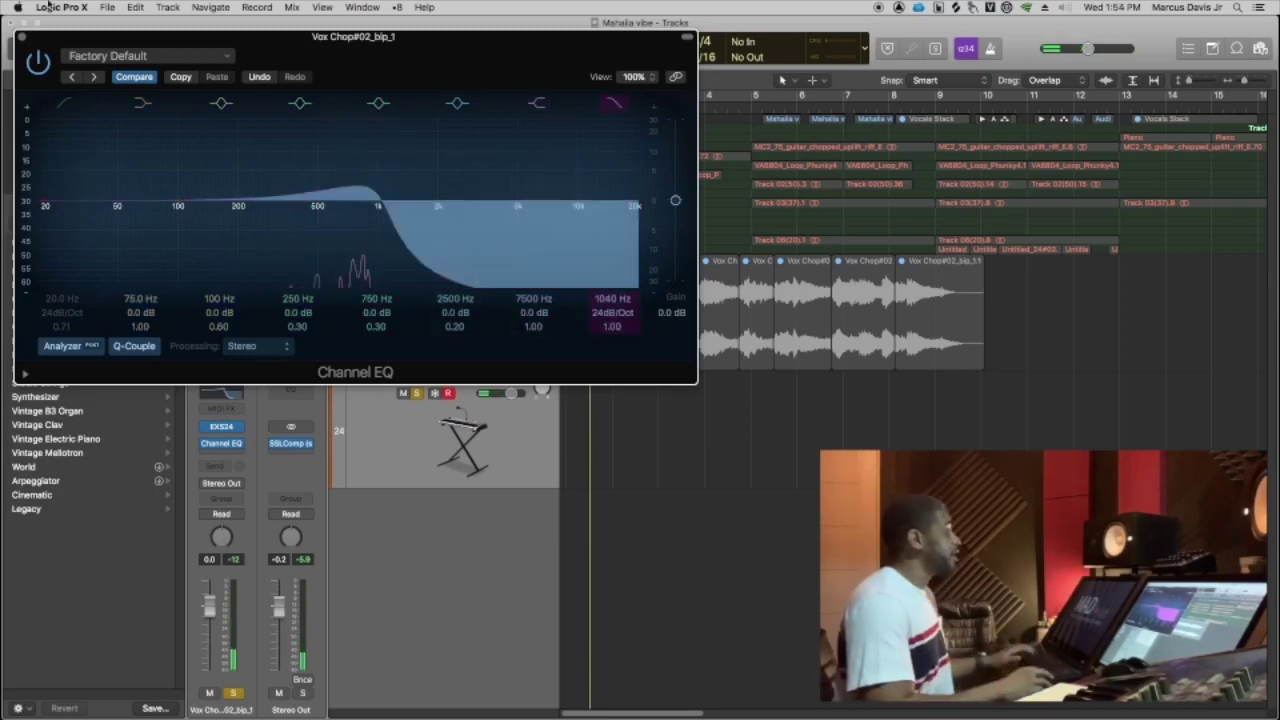
pyautogui.press('space')
pyautogui.click(24, 38)
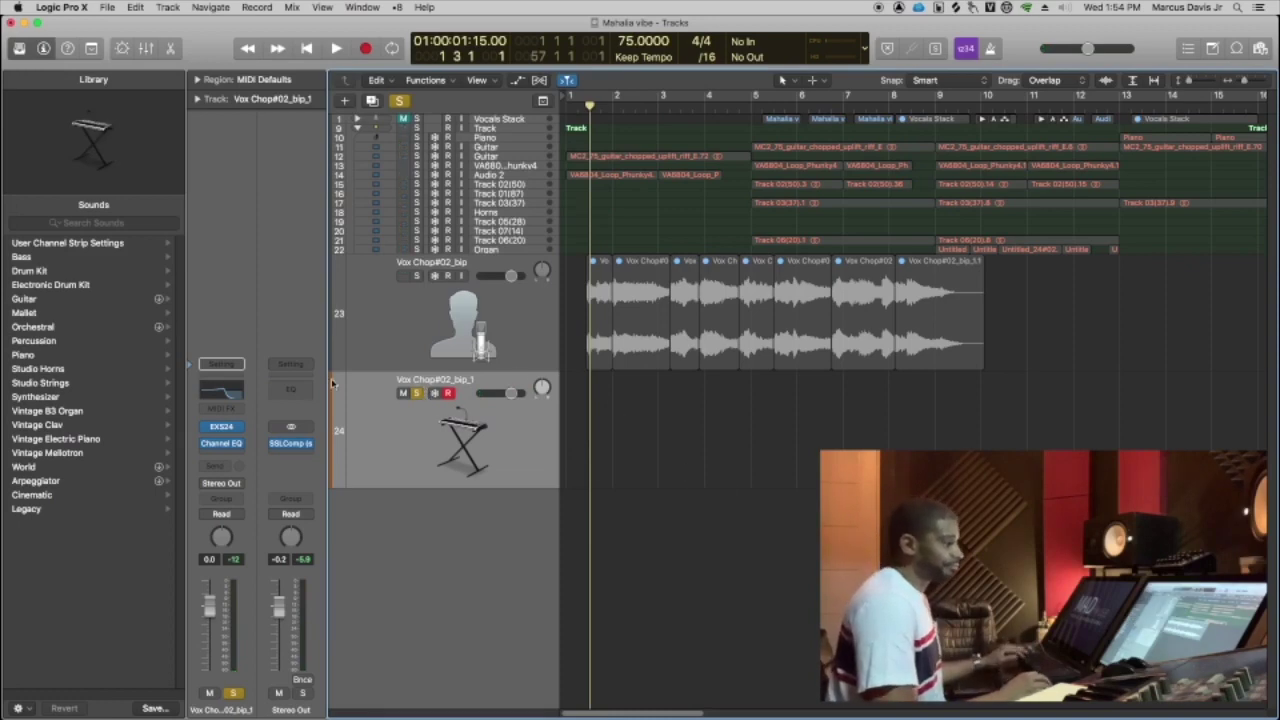
# From bar 5, record a MIDI performance of the vocal slices on sampler track 24
pyautogui.scroll(-5, 663, 425)
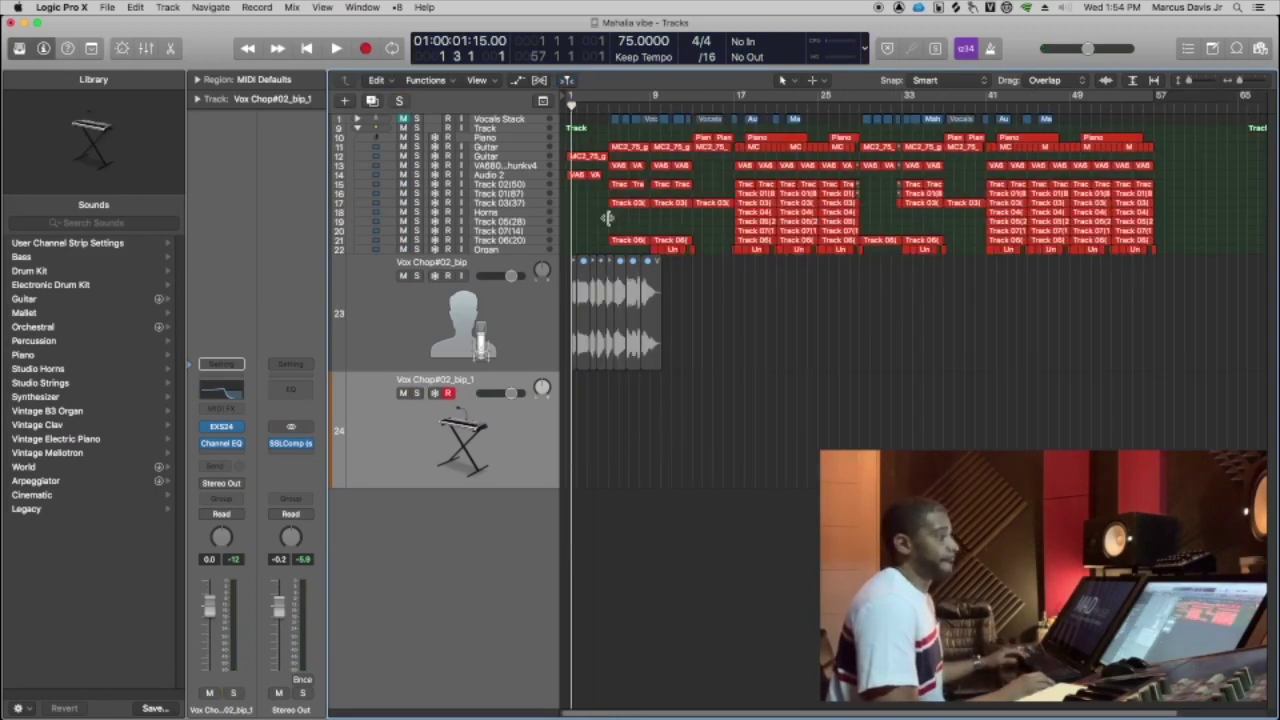
pyautogui.moveTo(574, 106); pyautogui.dragTo(607, 106)
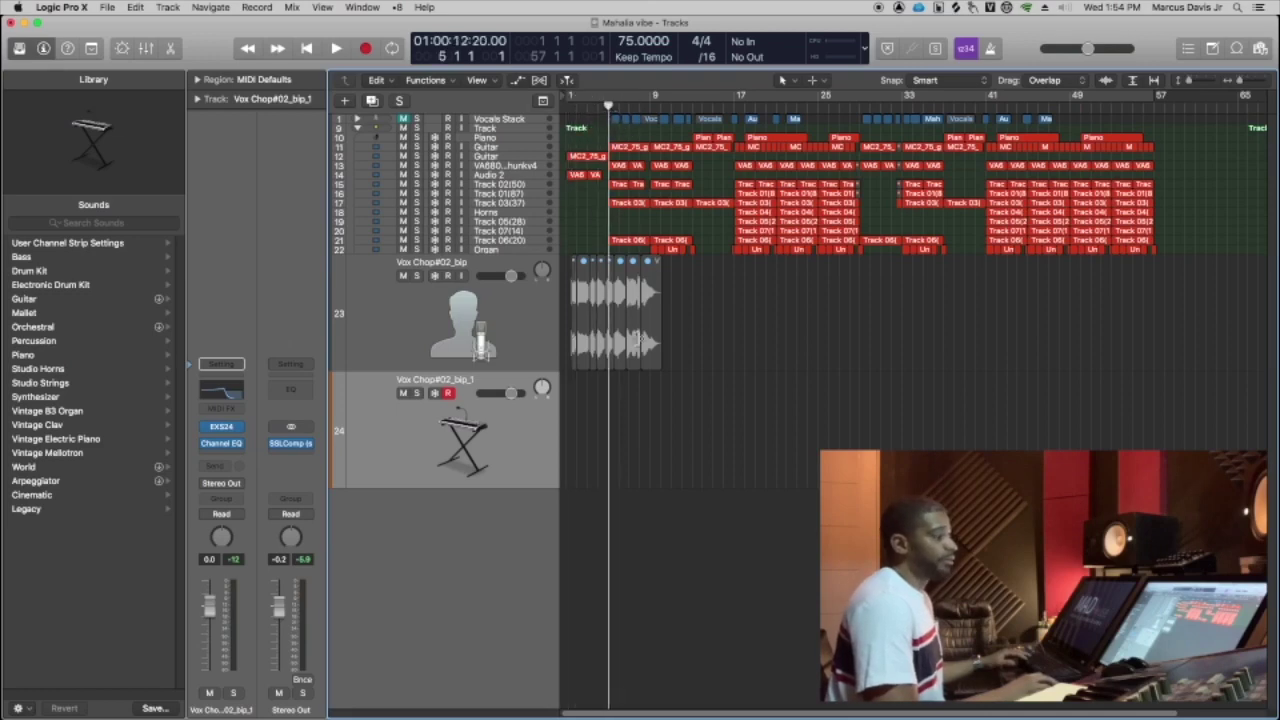
pyautogui.press('space')
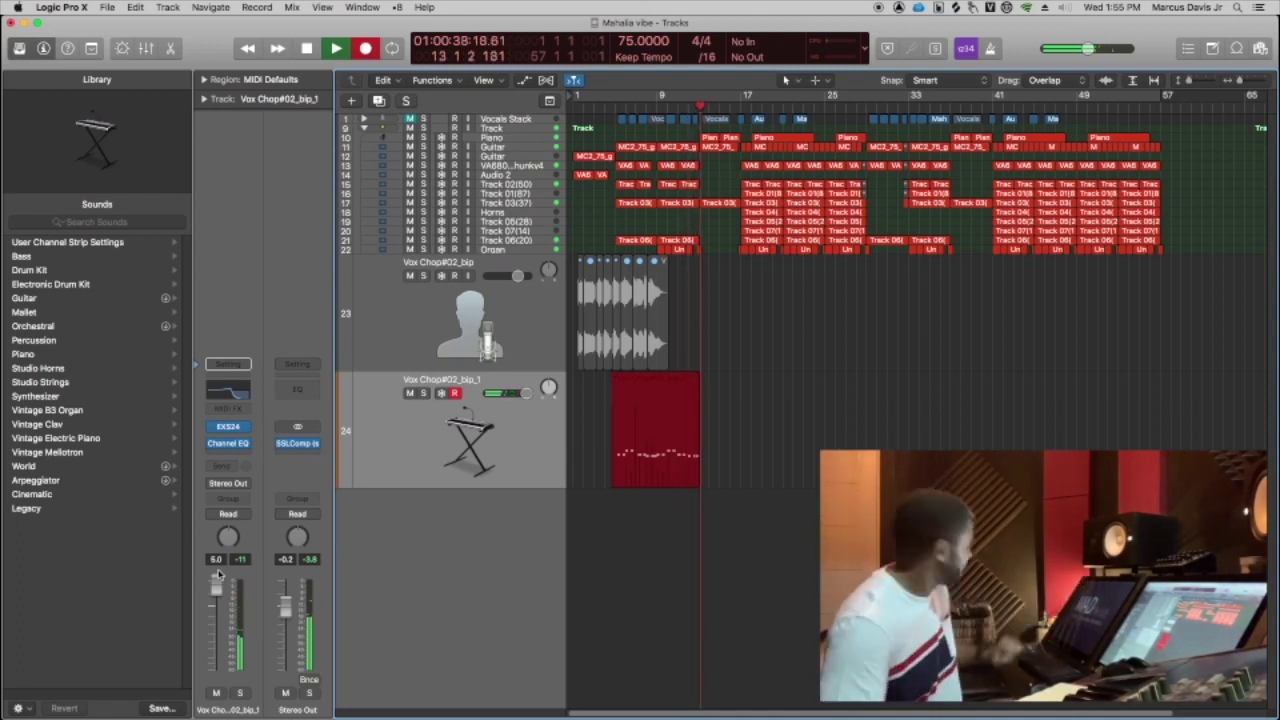
pyautogui.press('space')
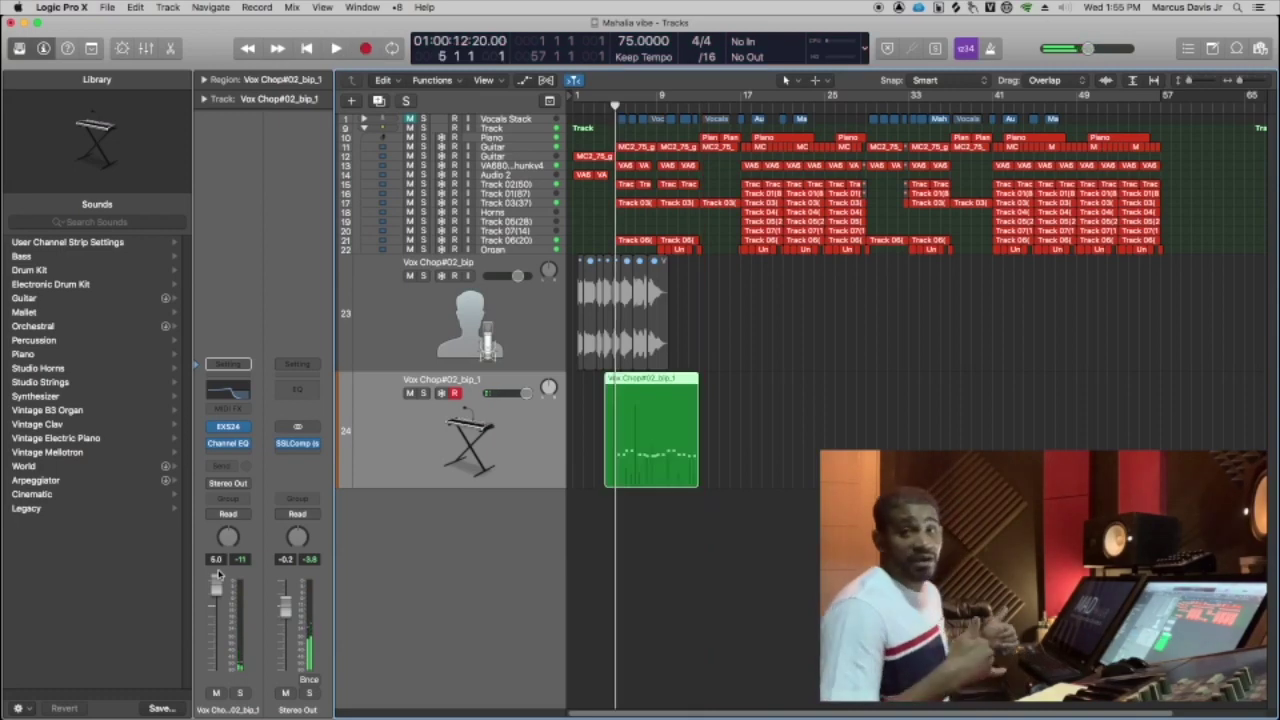